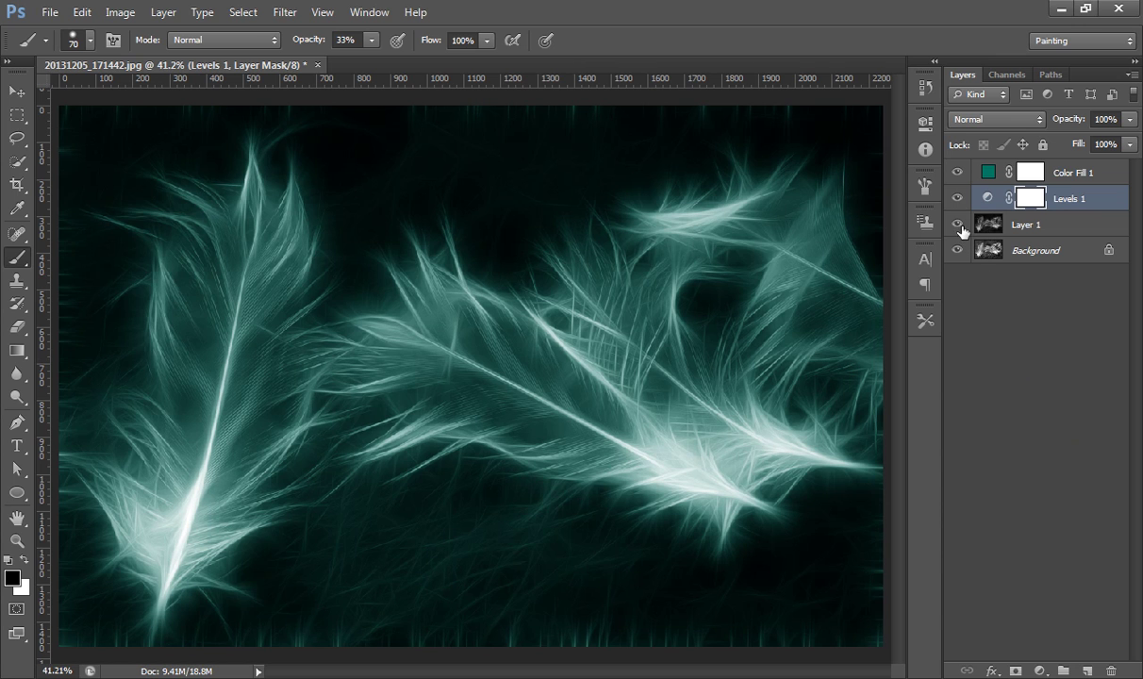
Preview the finished effect layers, then launch Filter > Redfield > Fractalius on Layer 1.
{"action": "left_click_drag", "start_coordinate": [958, 223], "coordinate": [958, 179]}
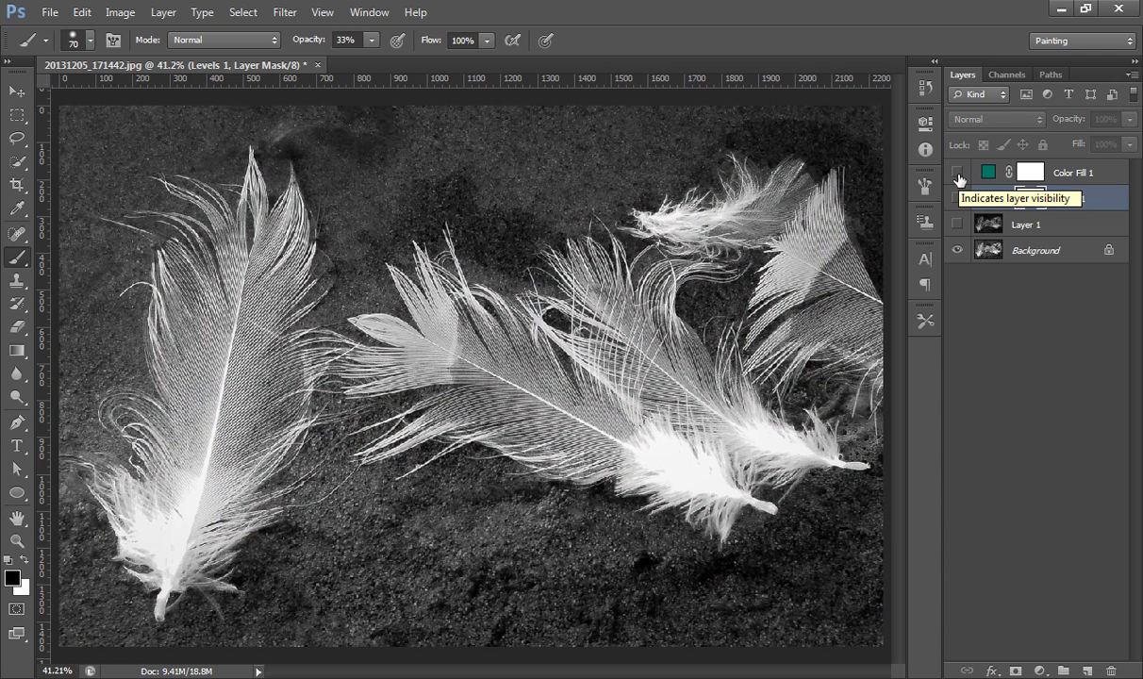
{"action": "left_click", "coordinate": [958, 224]}
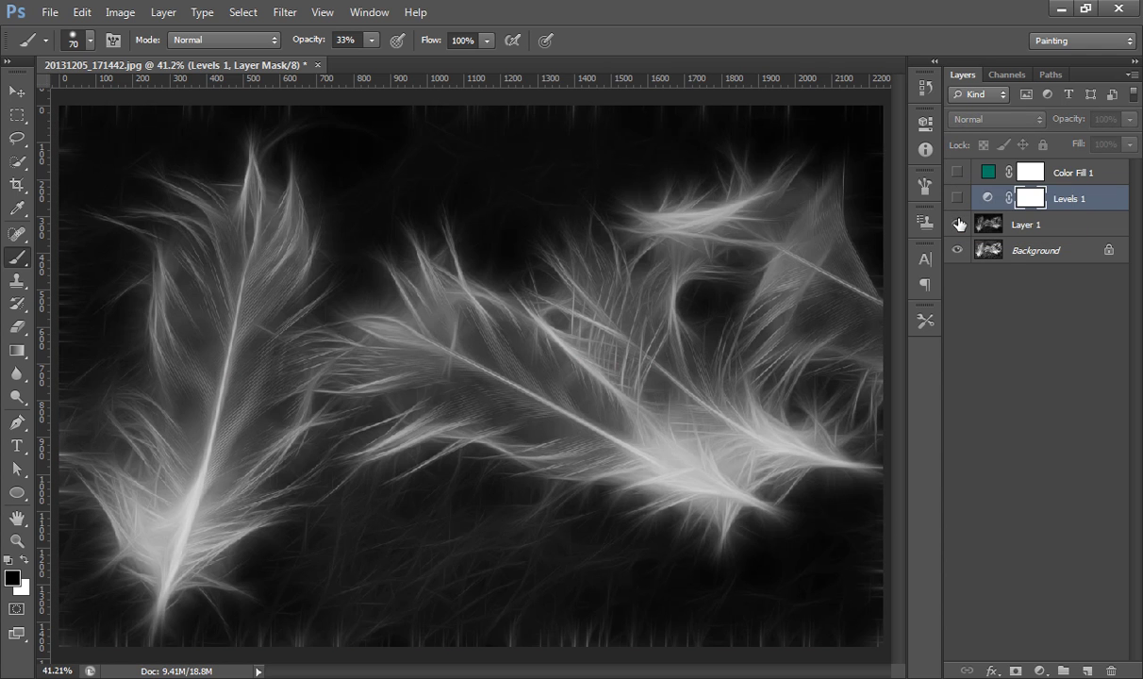
{"action": "left_click", "coordinate": [958, 198]}
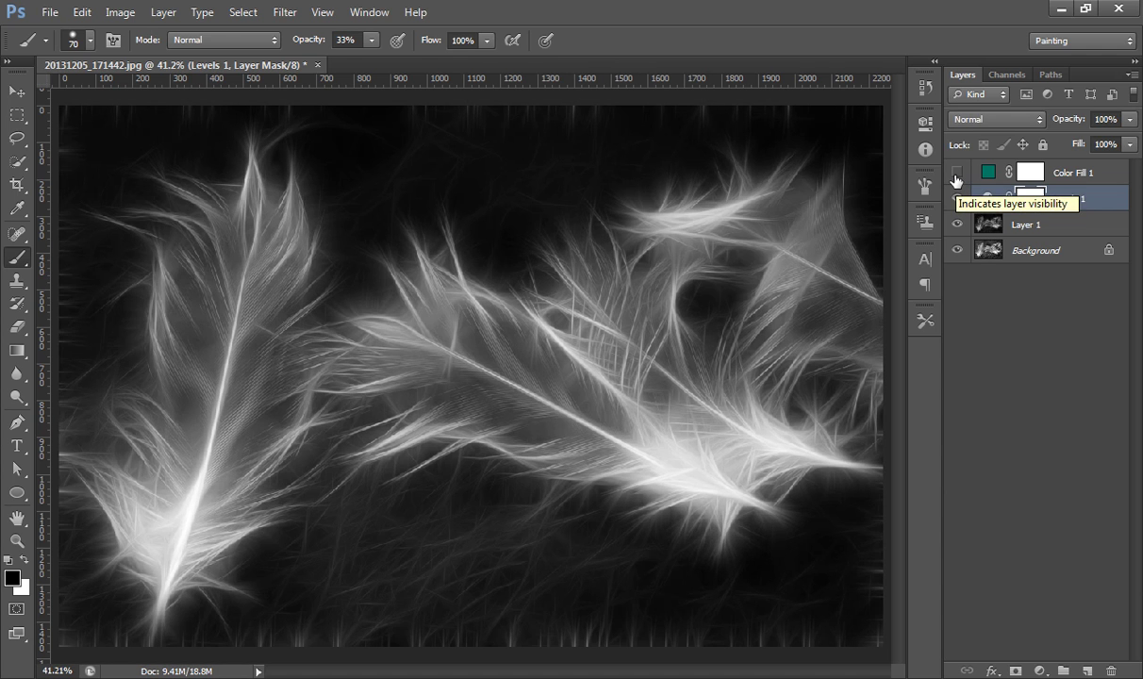
{"action": "left_click", "coordinate": [957, 172]}
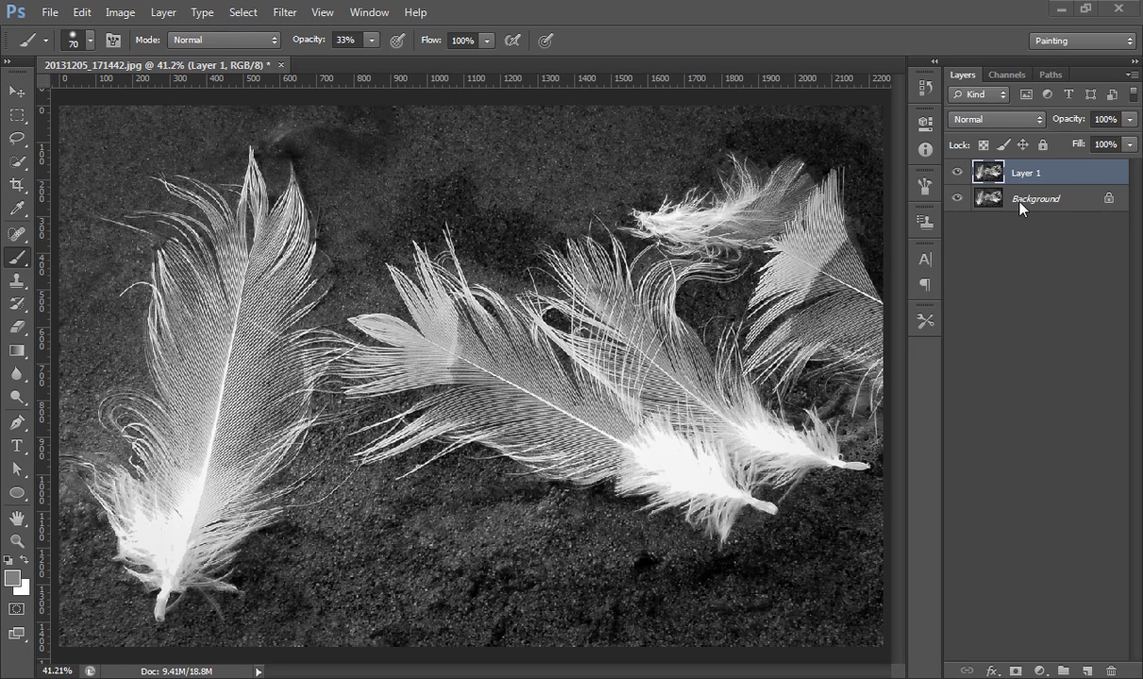
{"action": "left_click", "coordinate": [287, 13]}
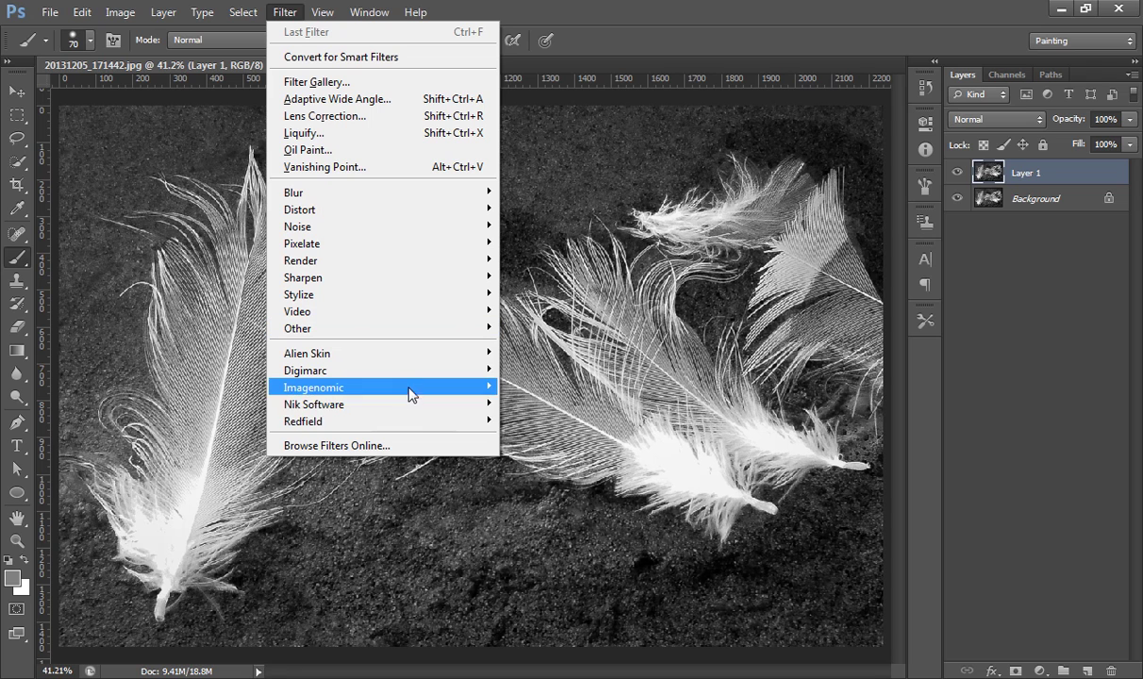
{"action": "mouse_move", "coordinate": [377, 421]}
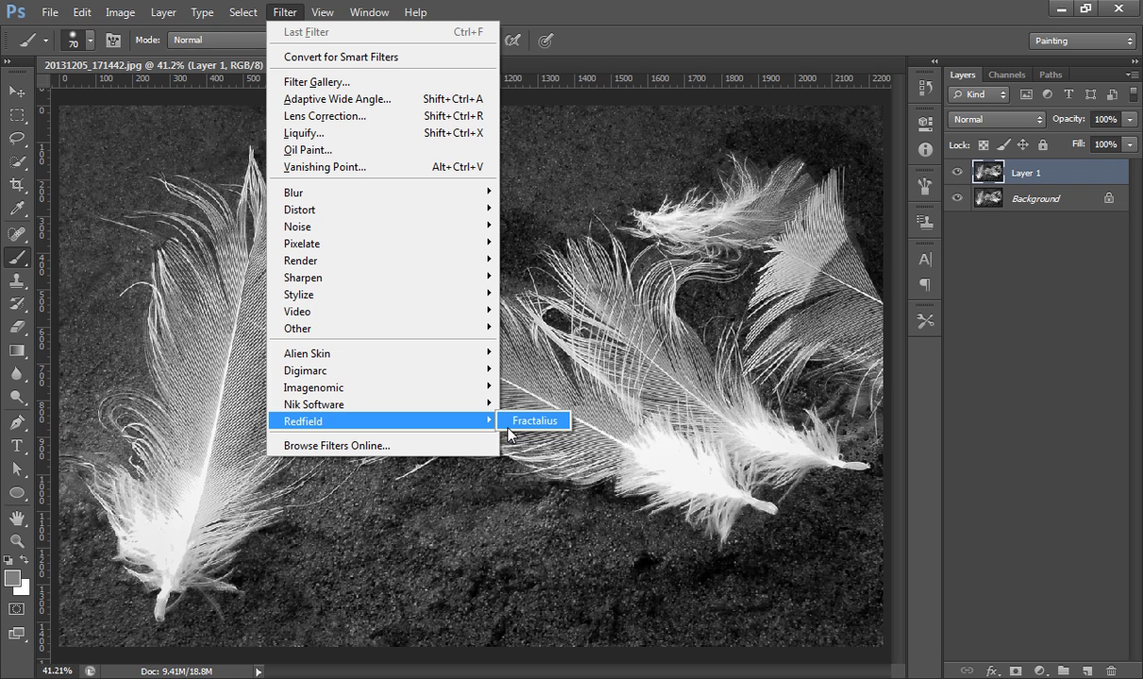
{"action": "left_click", "coordinate": [533, 421]}
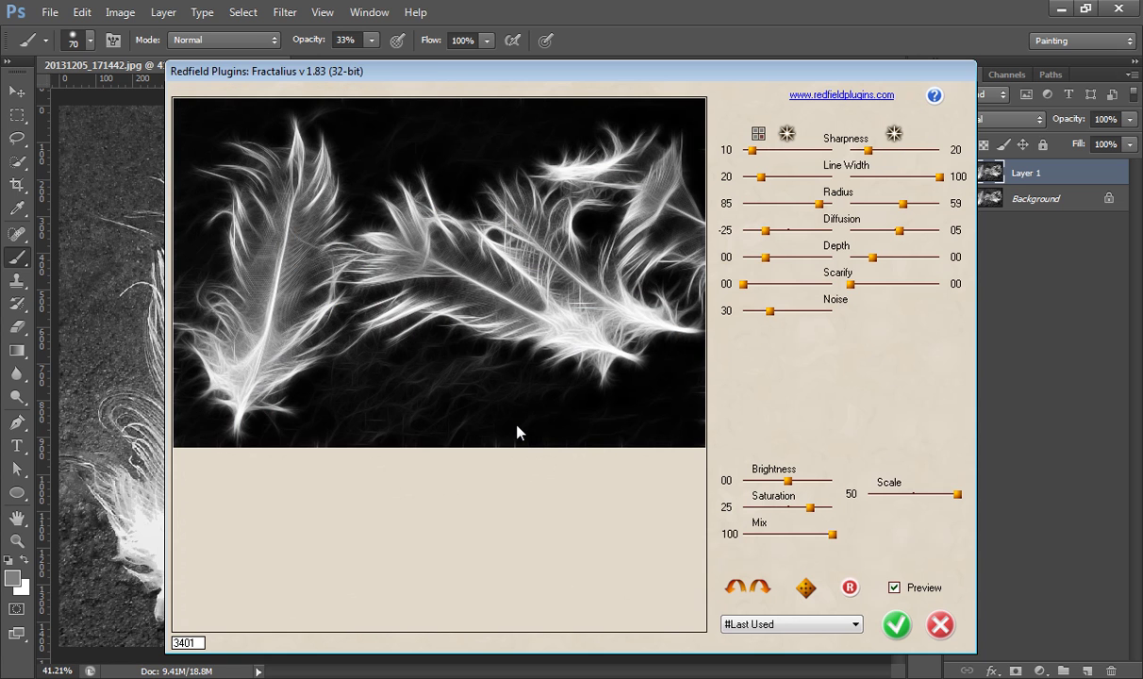
Load the Glow100 preset and set the two sharpness values to 41 and 00.
{"action": "left_click", "coordinate": [790, 625]}
{"action": "left_click", "coordinate": [771, 516]}
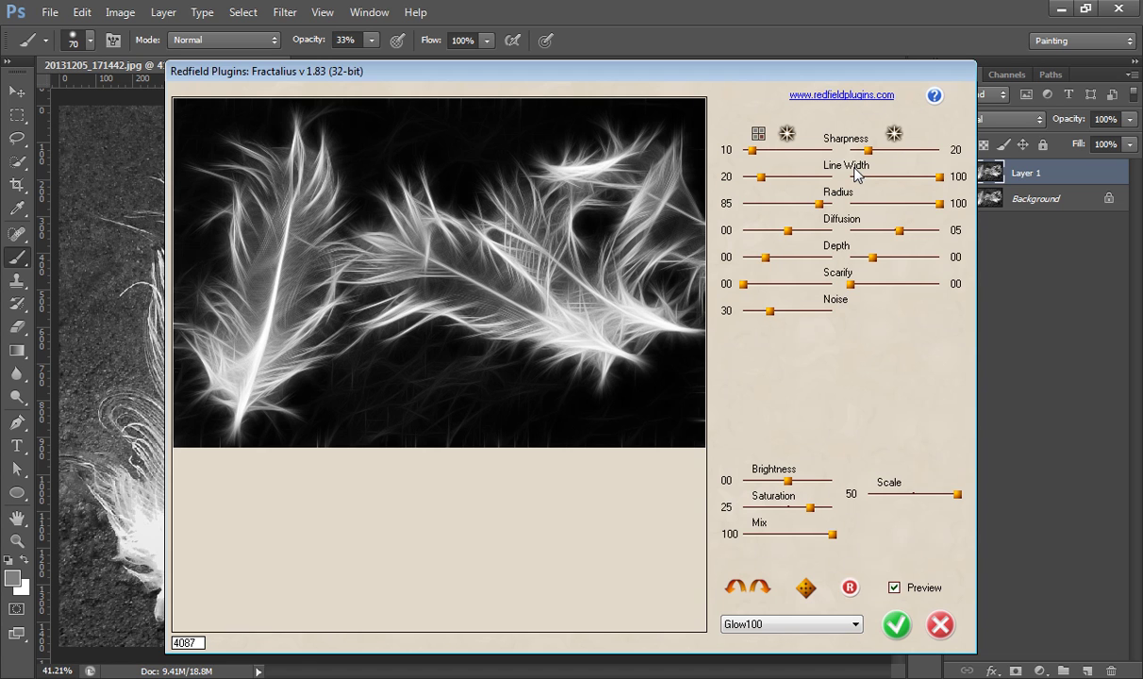
{"action": "left_click_drag", "start_coordinate": [867, 150], "coordinate": [850, 150]}
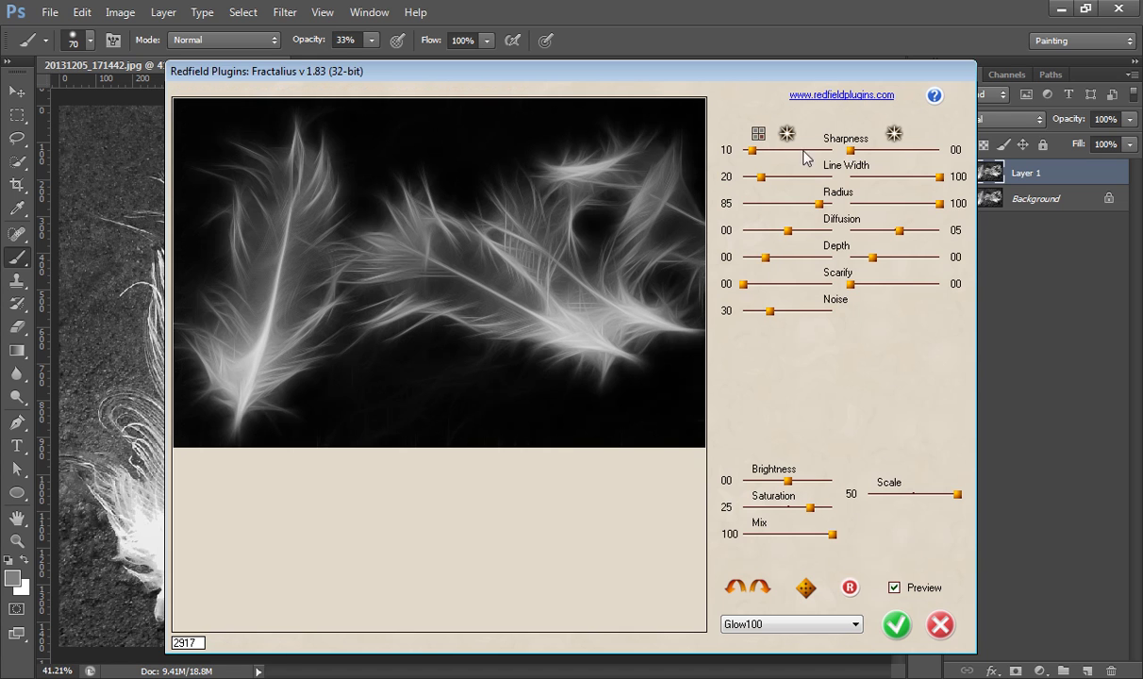
{"action": "left_click_drag", "start_coordinate": [752, 150], "coordinate": [779, 151]}
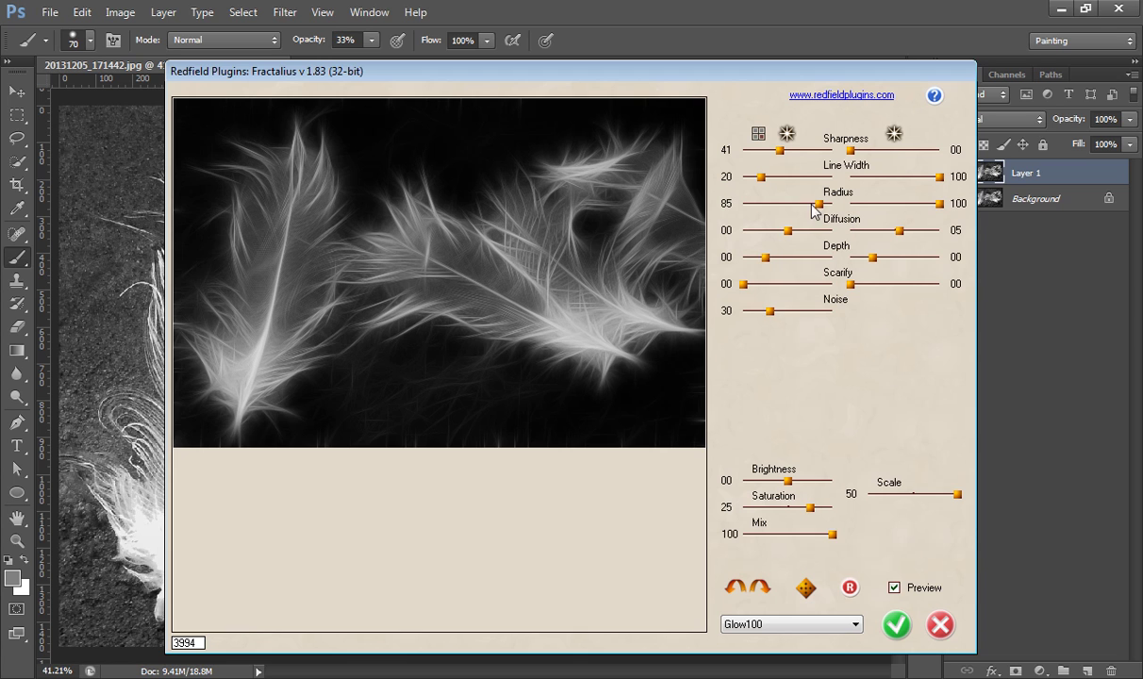
Set sharpness to 50, line width to 99 and radius to 62, then apply Fractalius.
{"action": "left_click_drag", "start_coordinate": [780, 151], "coordinate": [789, 154]}
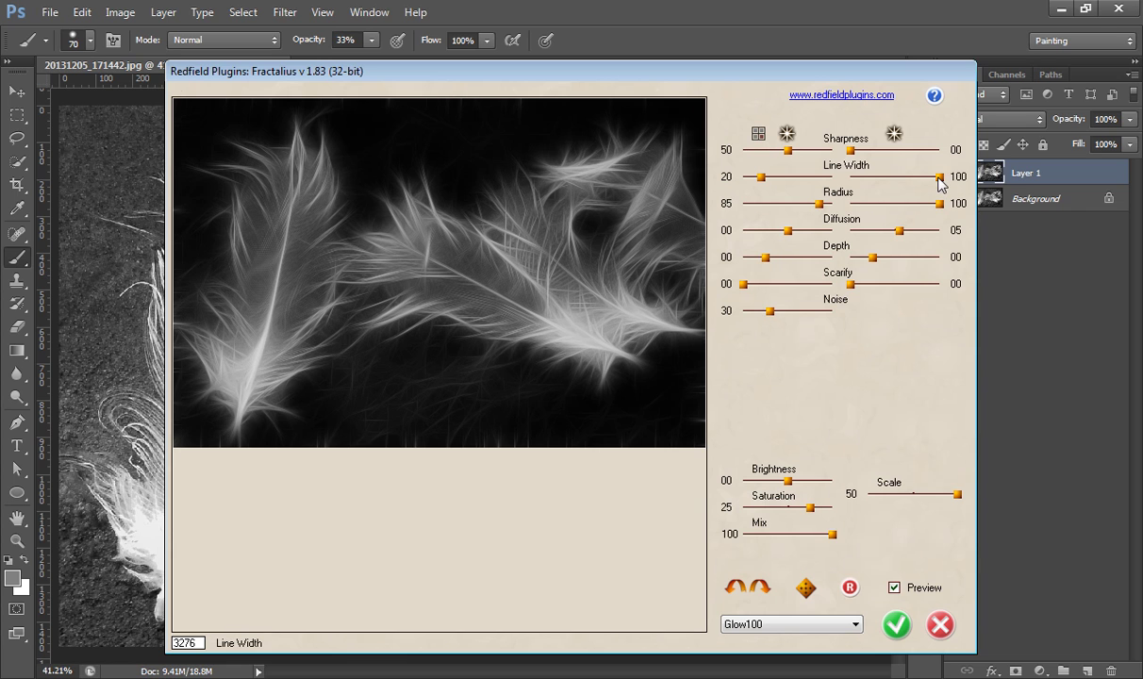
{"action": "left_click_drag", "start_coordinate": [939, 178], "coordinate": [899, 184]}
{"action": "left_click_drag", "start_coordinate": [898, 178], "coordinate": [938, 178]}
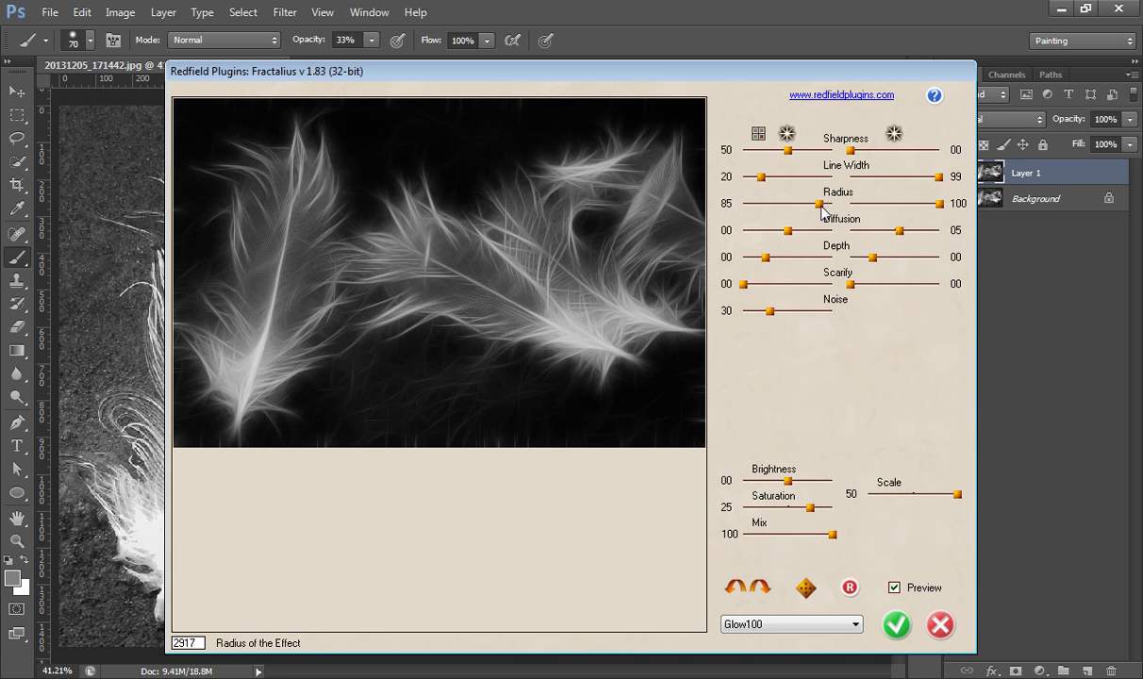
{"action": "left_click_drag", "start_coordinate": [819, 205], "coordinate": [788, 205]}
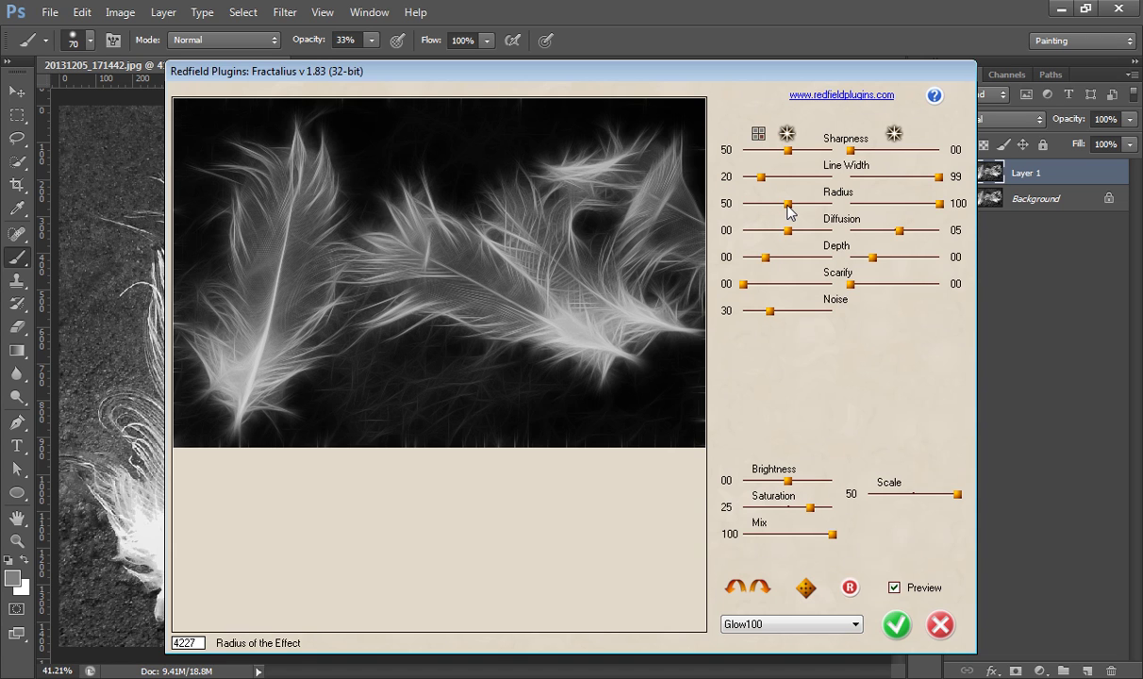
{"action": "left_click_drag", "start_coordinate": [788, 209], "coordinate": [800, 213]}
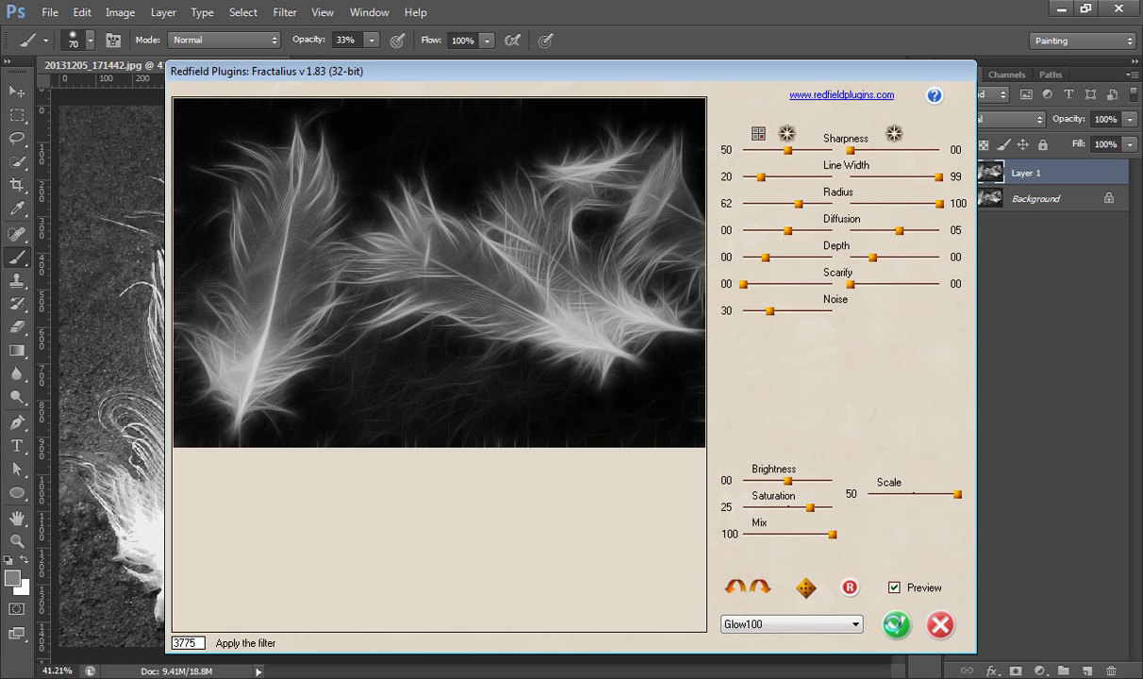
{"action": "left_click", "coordinate": [897, 625]}
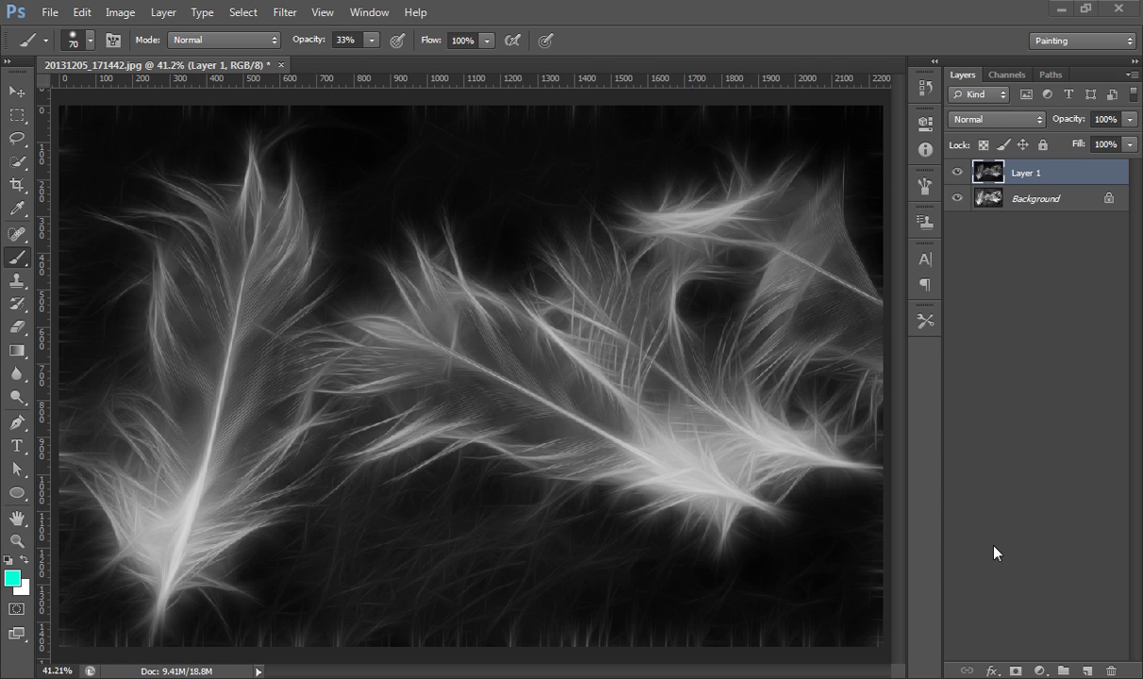
Add a Levels adjustment layer with the white input lowered to about 213.
{"action": "left_click", "coordinate": [1039, 671]}
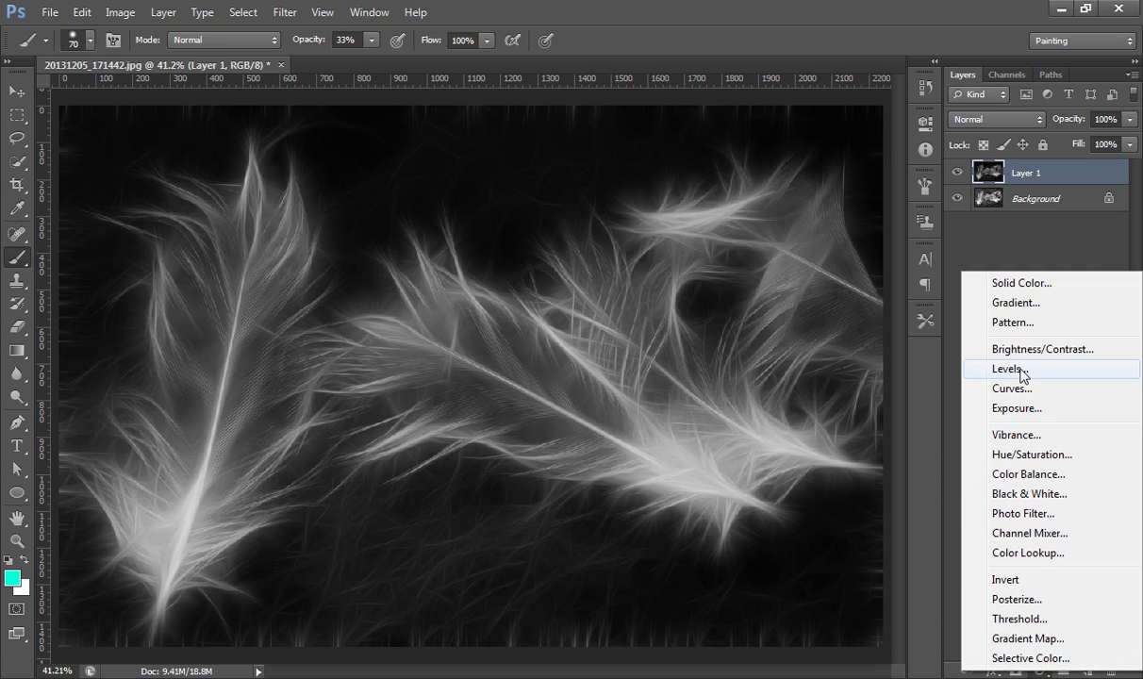
{"action": "left_click", "coordinate": [1020, 370]}
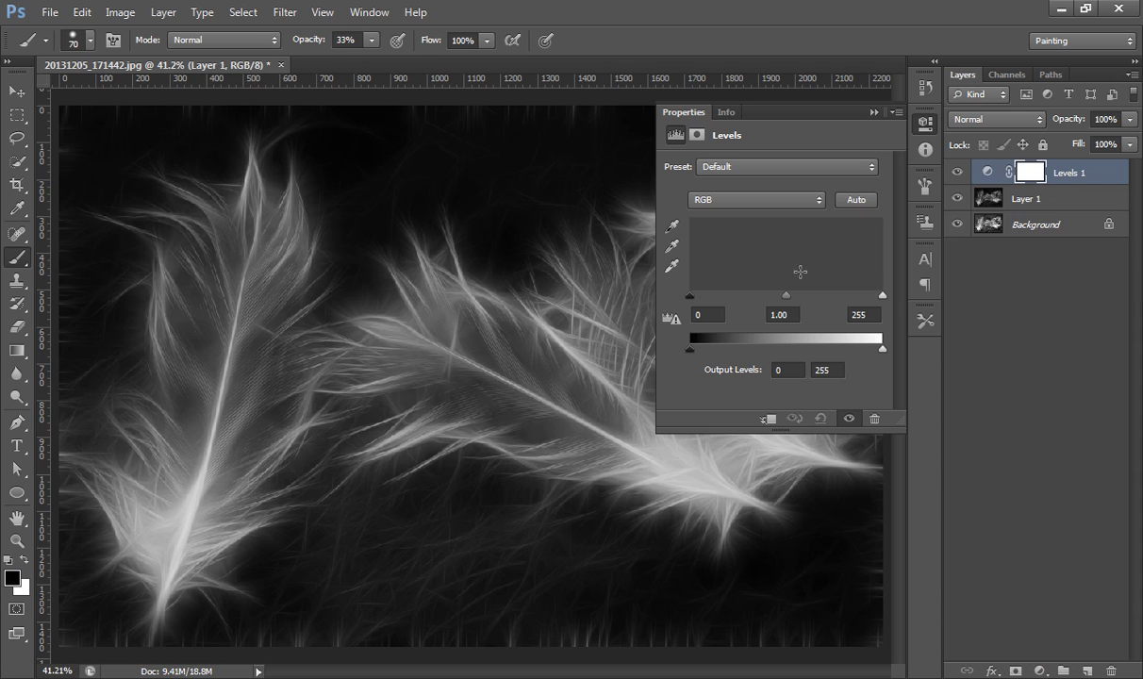
{"action": "left_click_drag", "start_coordinate": [881, 296], "coordinate": [851, 299]}
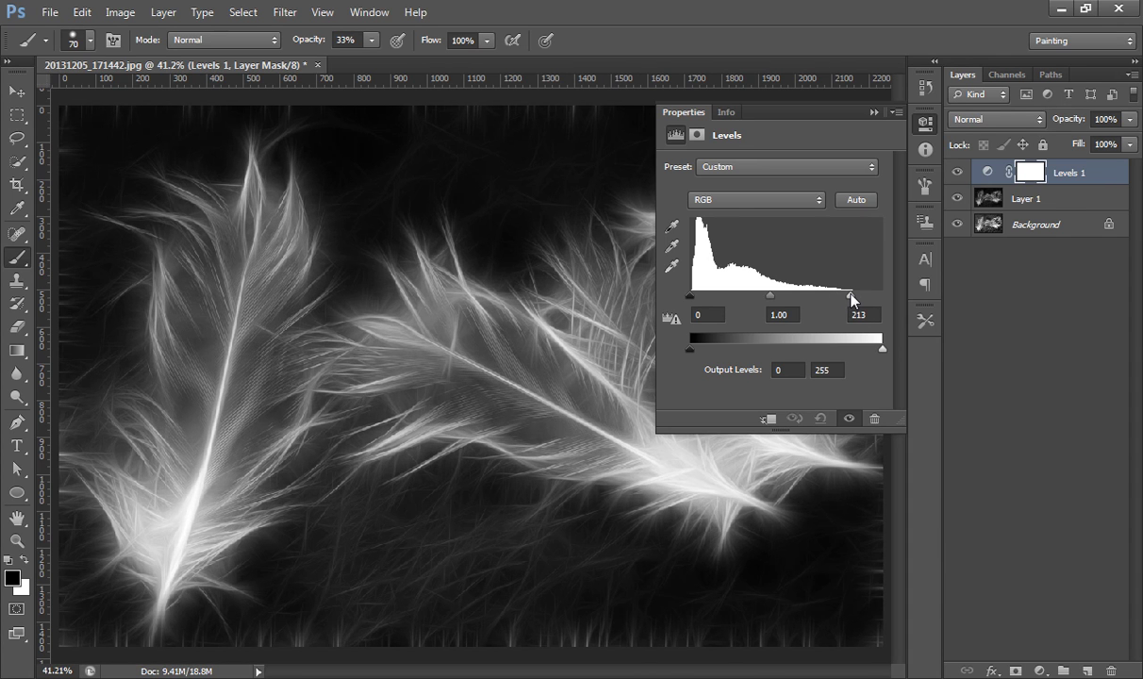
{"action": "left_click", "coordinate": [873, 113]}
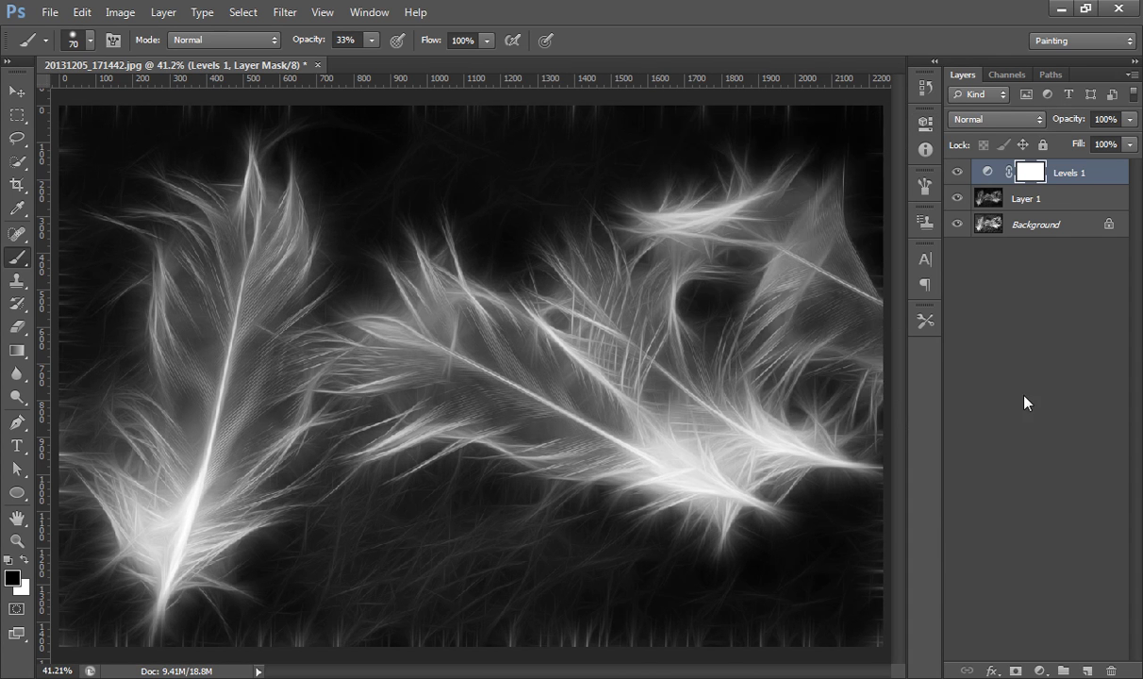
Add a new layer filled with the foreground cyan, blended in Color mode.
{"action": "left_click", "coordinate": [1087, 671]}
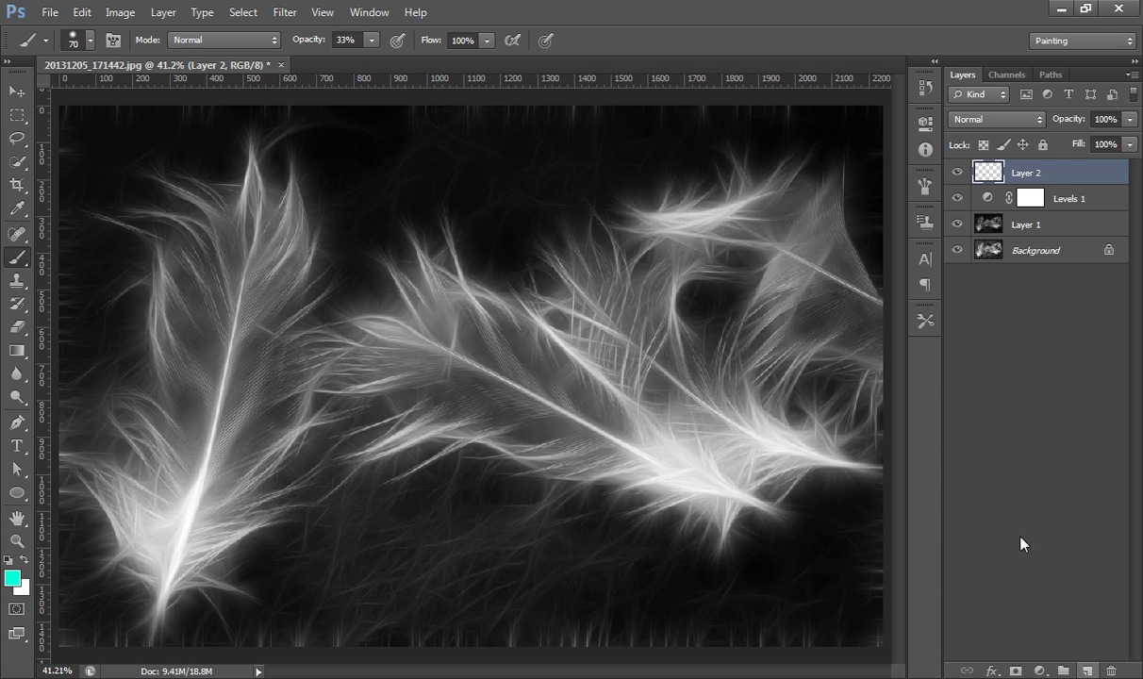
{"action": "key", "text": "alt+BackSpace"}
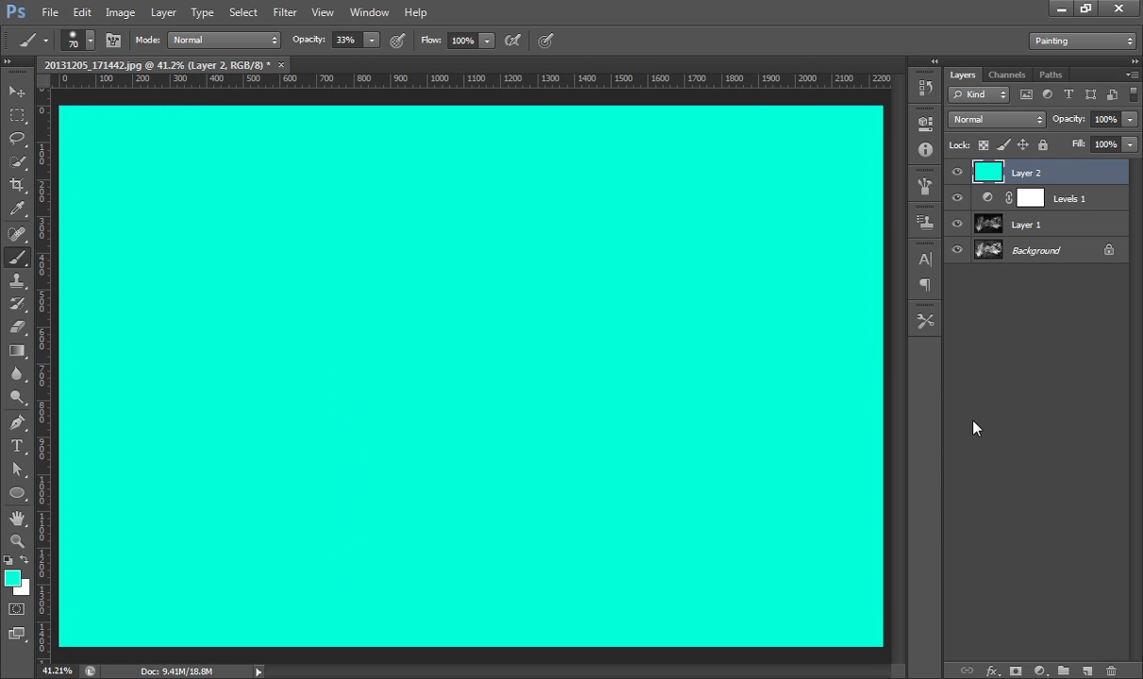
{"action": "left_click", "coordinate": [1000, 119]}
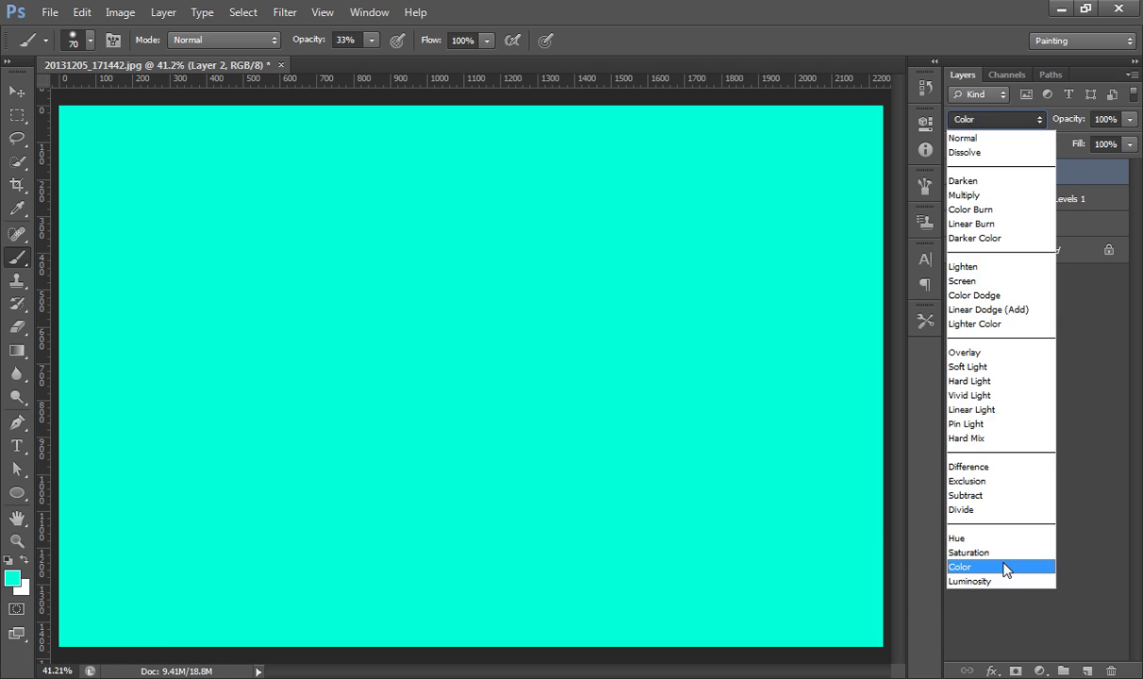
{"action": "left_click", "coordinate": [1007, 567]}
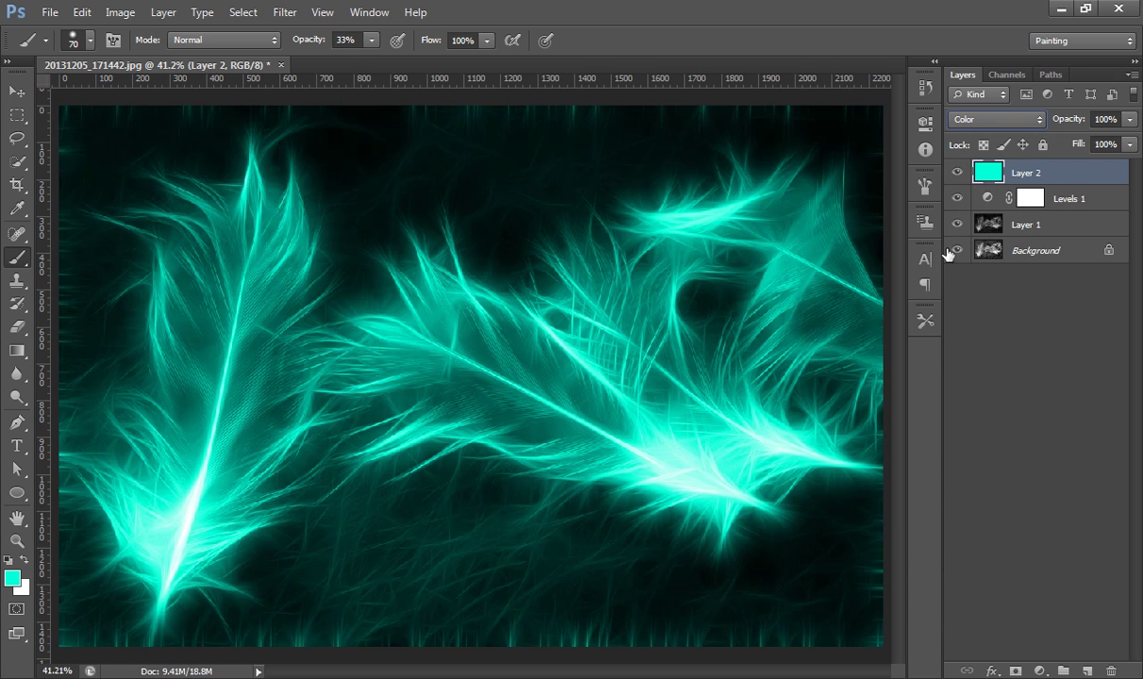
Hide the cyan layer and keep its opacity at 100%.
{"action": "left_click", "coordinate": [958, 172]}
{"action": "left_click_drag", "start_coordinate": [1063, 120], "coordinate": [1049, 123]}
{"action": "left_click_drag", "start_coordinate": [1038, 121], "coordinate": [1087, 122]}
{"action": "left_click", "coordinate": [1111, 119]}
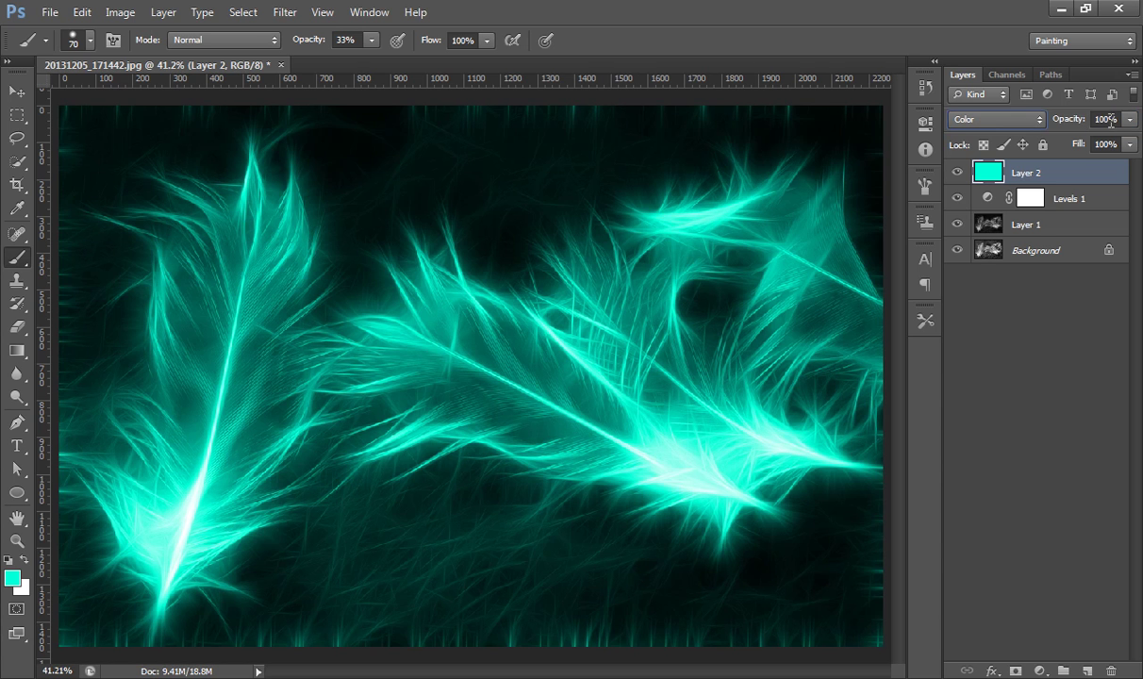
Hide the cyan layer and add a teal Solid Color fill layer.
{"action": "left_click", "coordinate": [958, 172]}
{"action": "left_click", "coordinate": [1039, 670]}
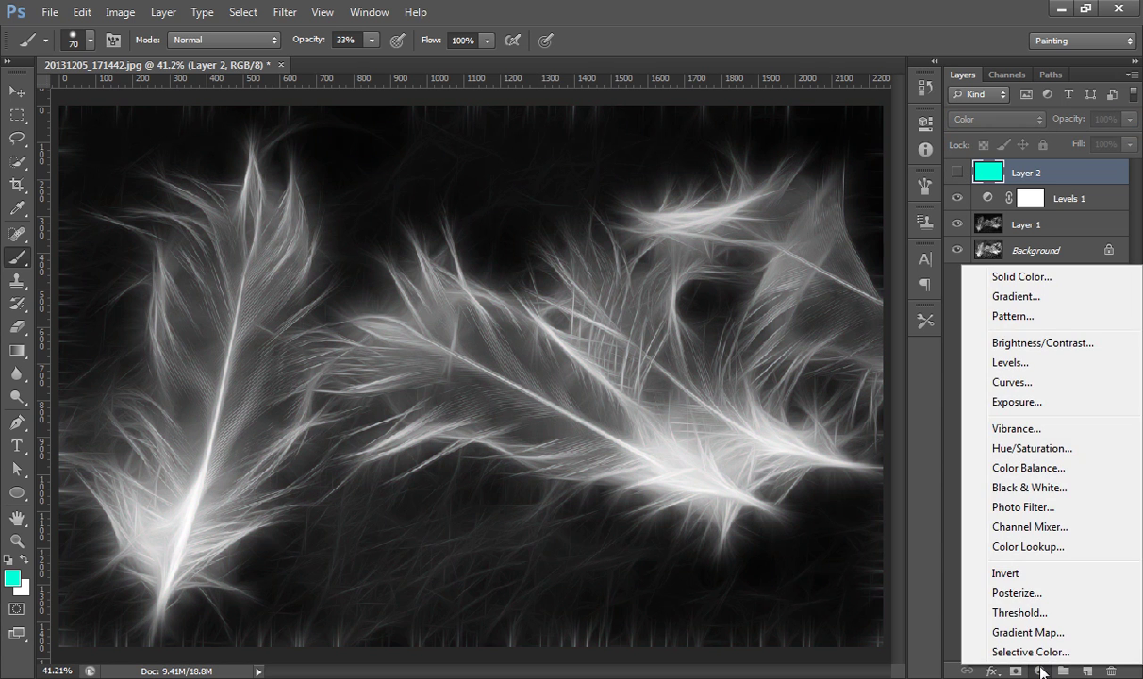
{"action": "left_click", "coordinate": [1053, 282]}
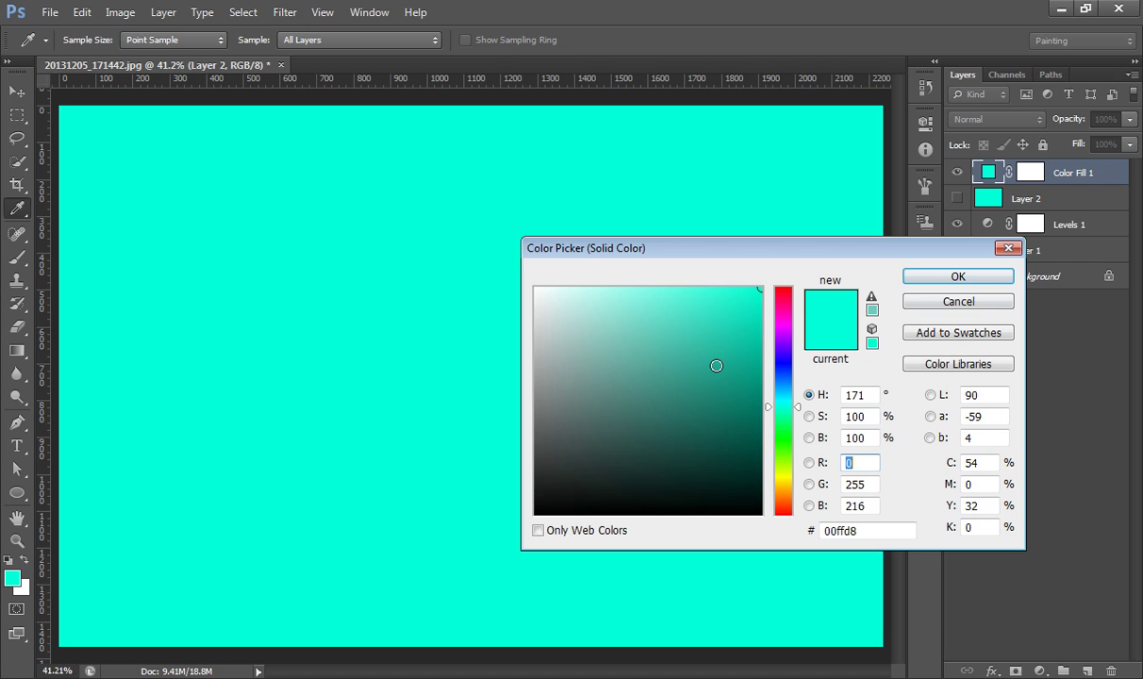
{"action": "left_click", "coordinate": [716, 365]}
{"action": "left_click", "coordinate": [920, 281]}
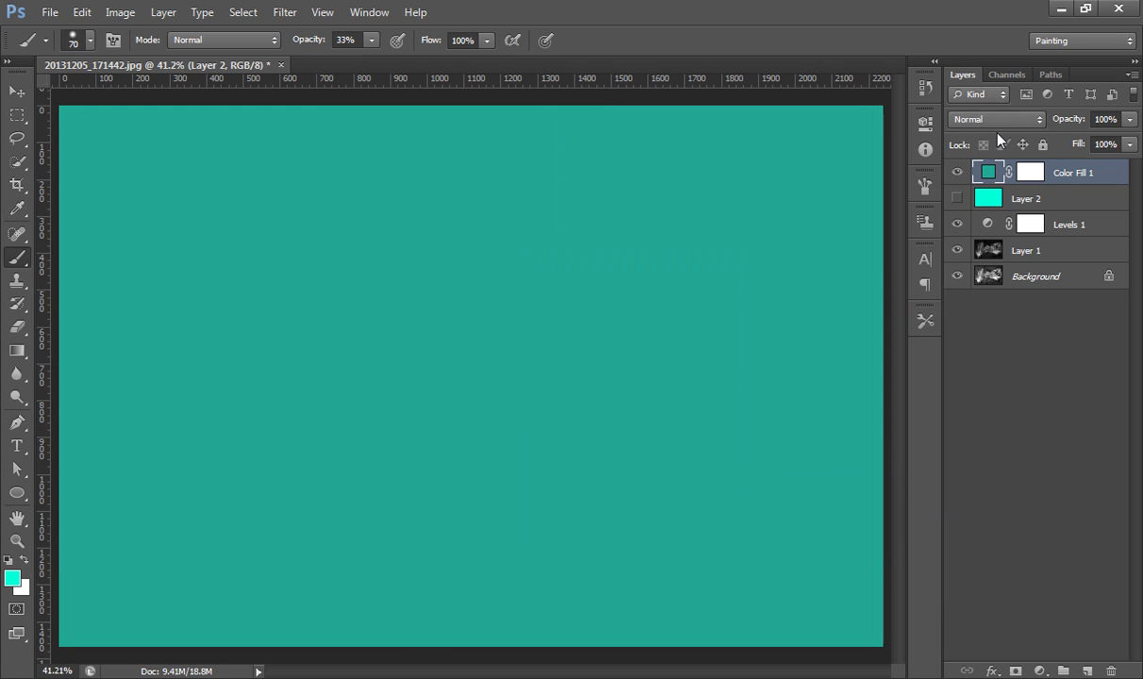
Set the fill layer's blend mode to Color, then to Soft Light.
{"action": "left_click", "coordinate": [997, 119]}
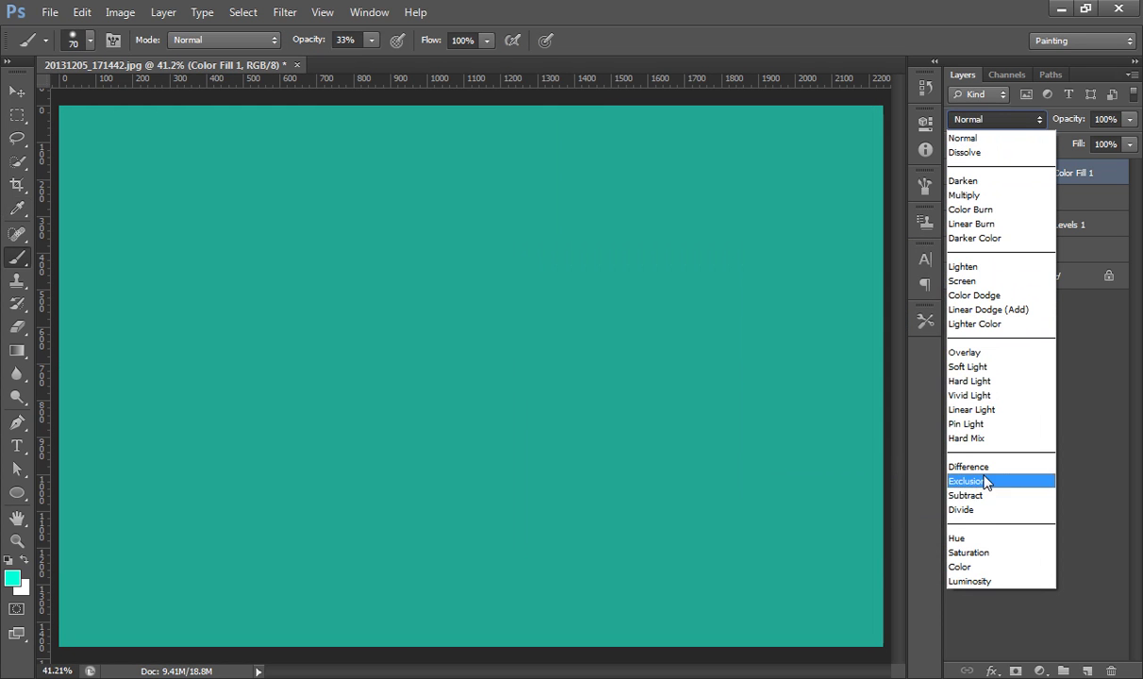
{"action": "left_click", "coordinate": [982, 569]}
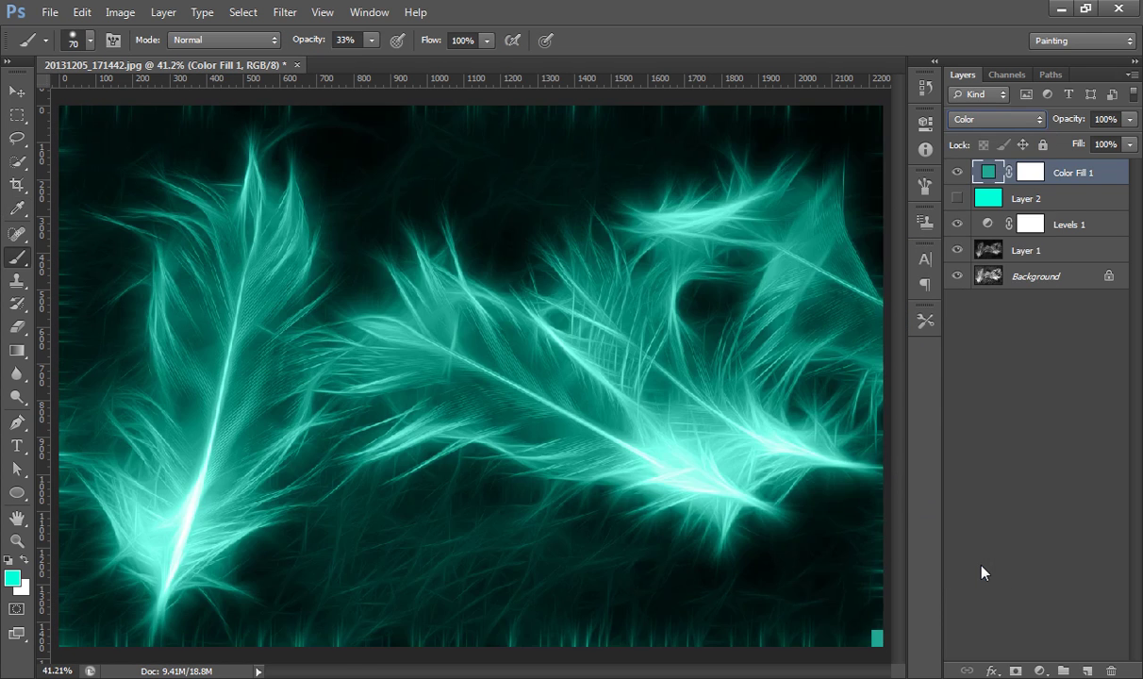
{"action": "left_click", "coordinate": [1003, 120]}
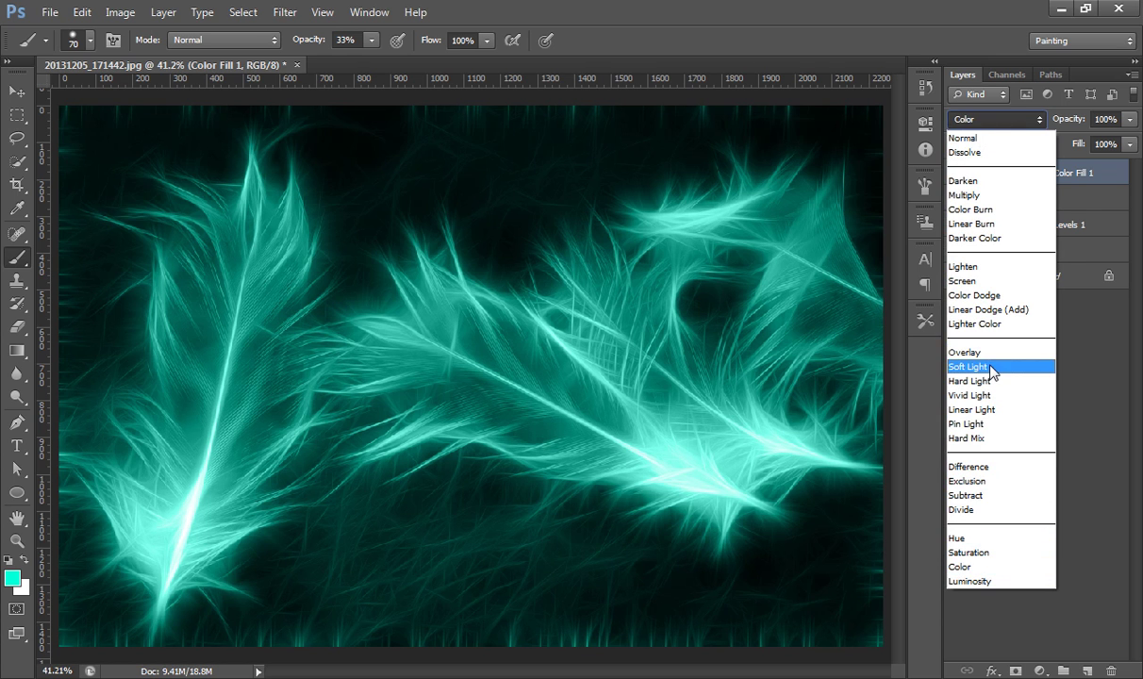
{"action": "left_click", "coordinate": [990, 367]}
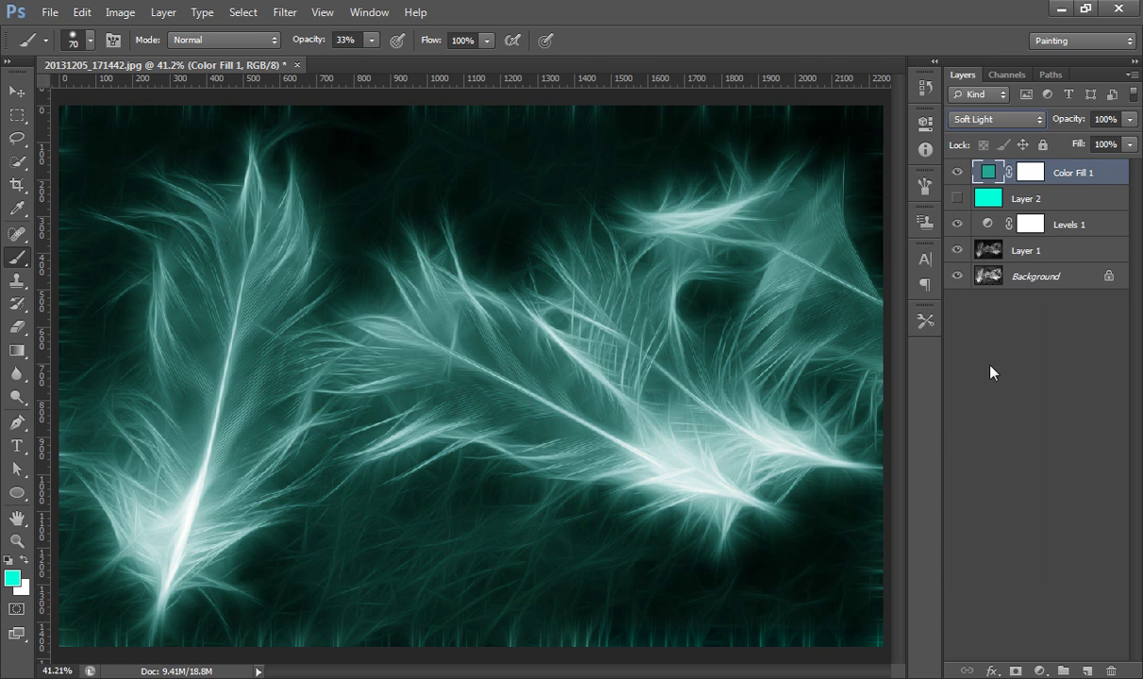
Reopen Color Fill 1's colour picker and try lighter and darker teal shades.
{"action": "double_click", "coordinate": [987, 179]}
{"action": "left_click", "coordinate": [739, 315]}
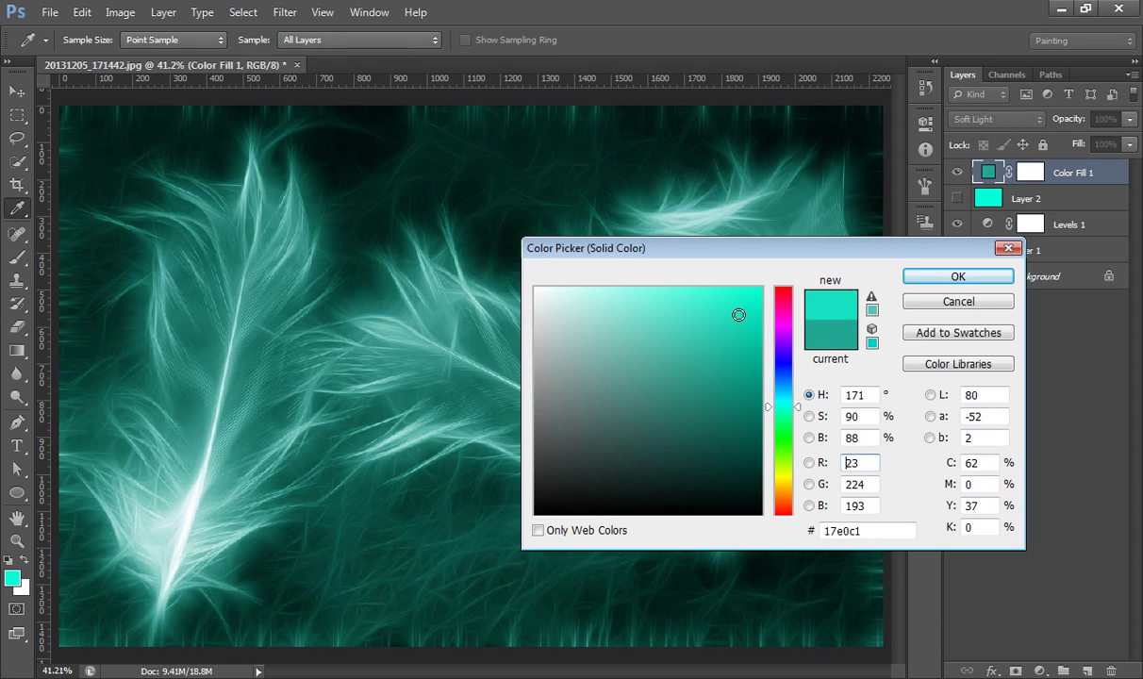
{"action": "left_click", "coordinate": [731, 410]}
{"action": "left_click", "coordinate": [676, 438]}
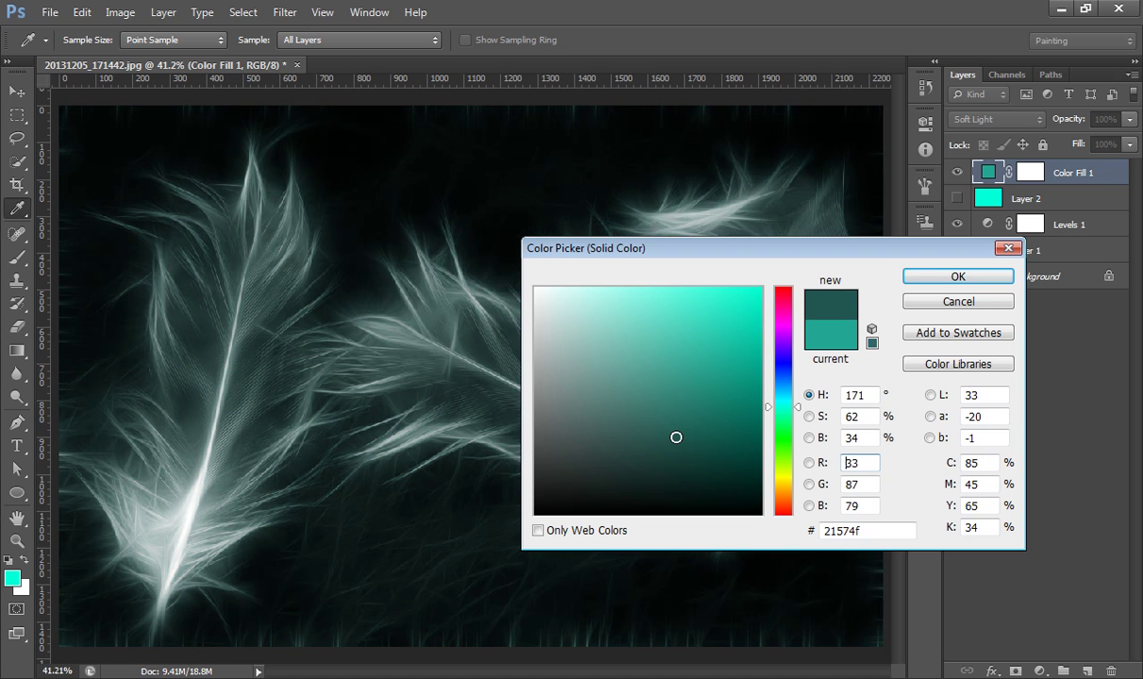
{"action": "left_click", "coordinate": [650, 444]}
{"action": "left_click", "coordinate": [726, 480]}
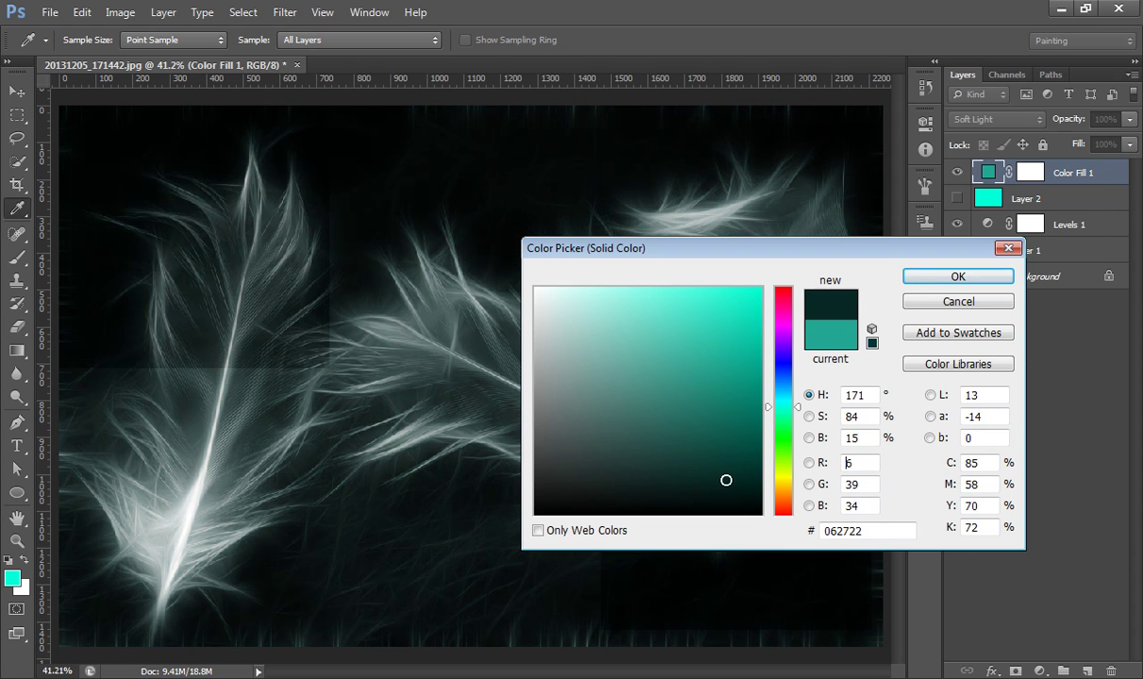
{"action": "left_click", "coordinate": [711, 448]}
{"action": "left_click", "coordinate": [709, 416]}
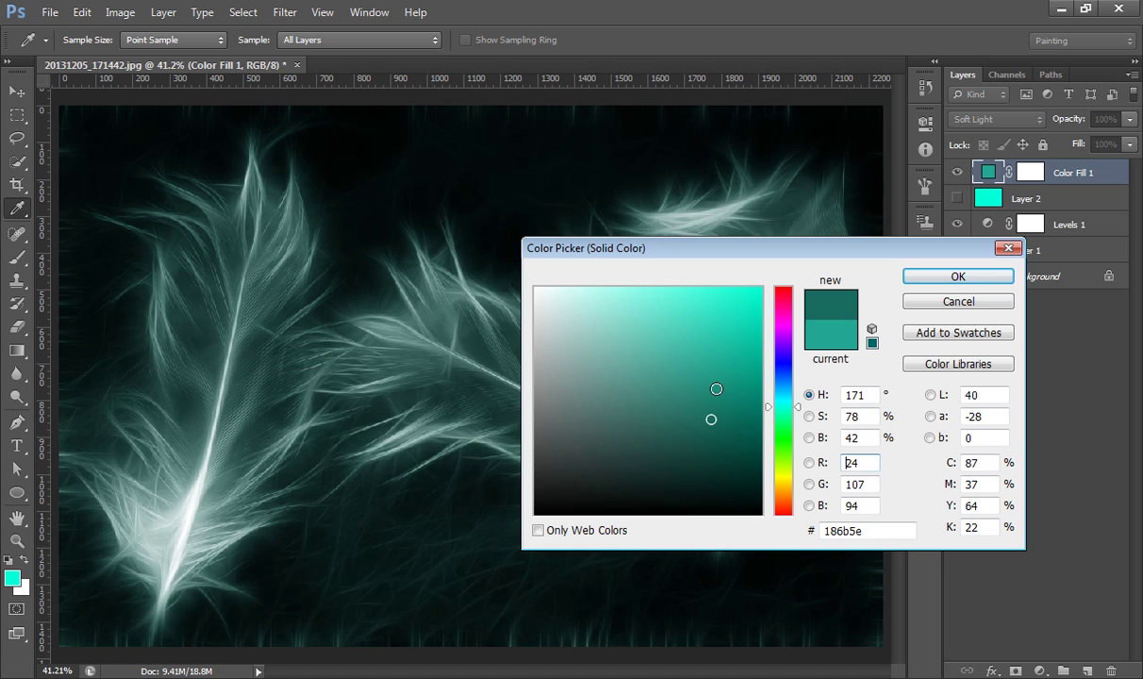
{"action": "left_click", "coordinate": [717, 388]}
{"action": "left_click", "coordinate": [693, 374]}
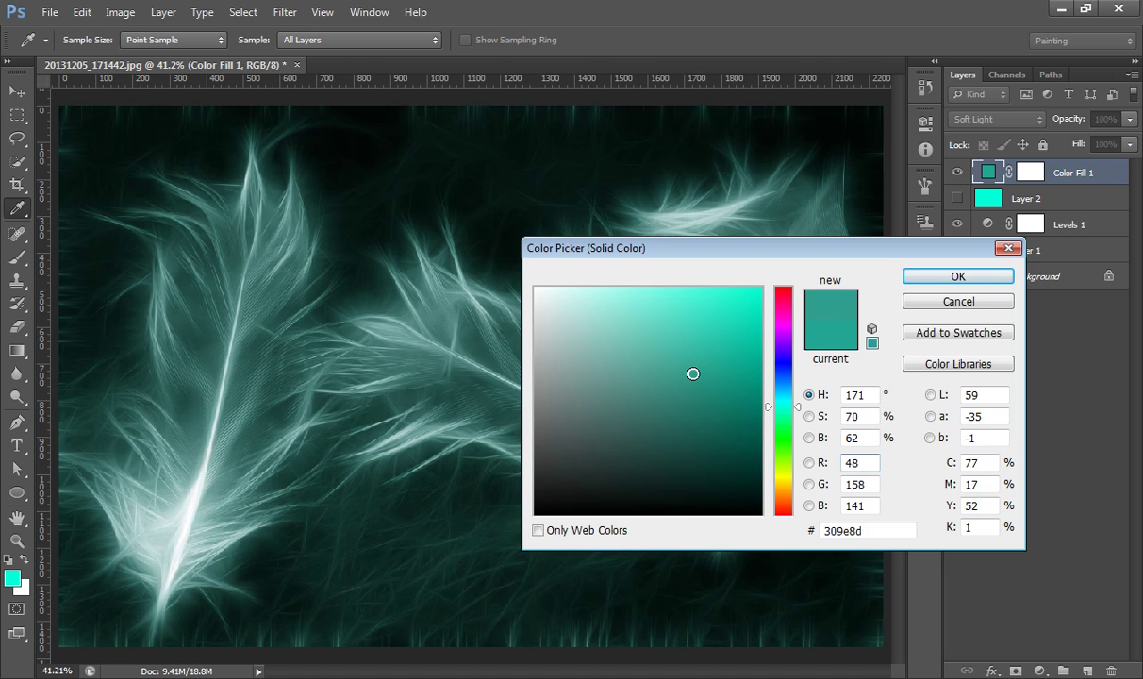
{"action": "left_click", "coordinate": [663, 340]}
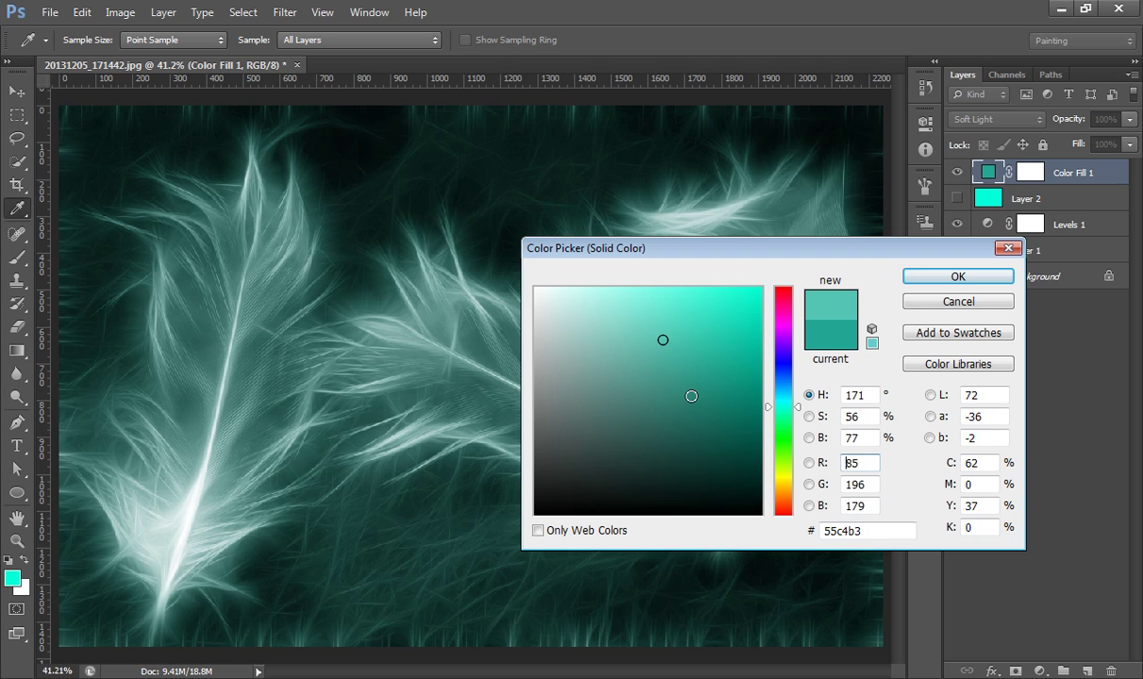
{"action": "left_click", "coordinate": [691, 396]}
{"action": "left_click", "coordinate": [680, 400]}
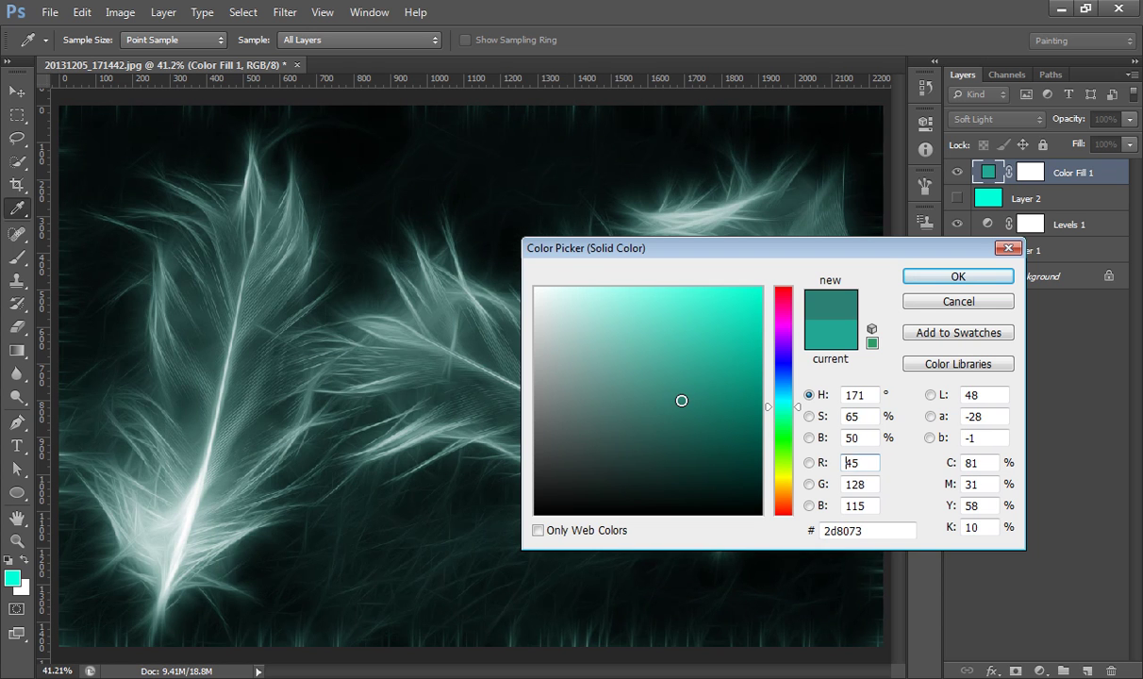
Shift the hue toward olive and back, ending on saturated deep teal 007162.
{"action": "left_click", "coordinate": [795, 425]}
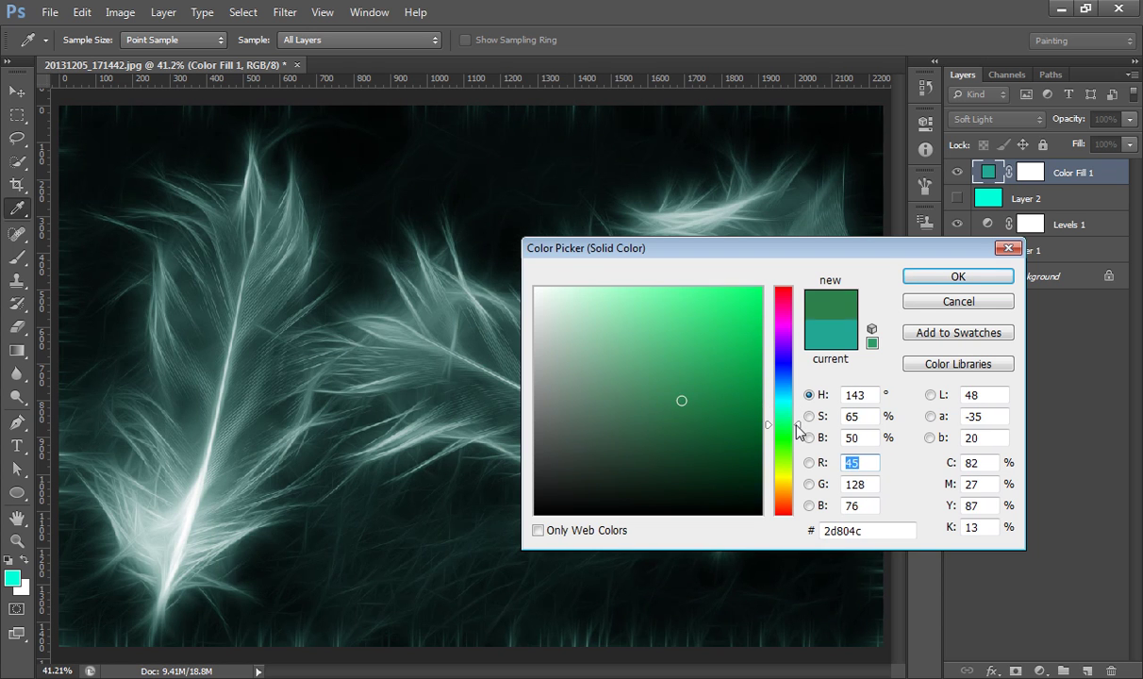
{"action": "mouse_move", "coordinate": [797, 430]}
{"action": "left_mouse_down"}
{"action": "mouse_move", "coordinate": [792, 481]}
{"action": "mouse_move", "coordinate": [800, 336]}
{"action": "left_mouse_up"}
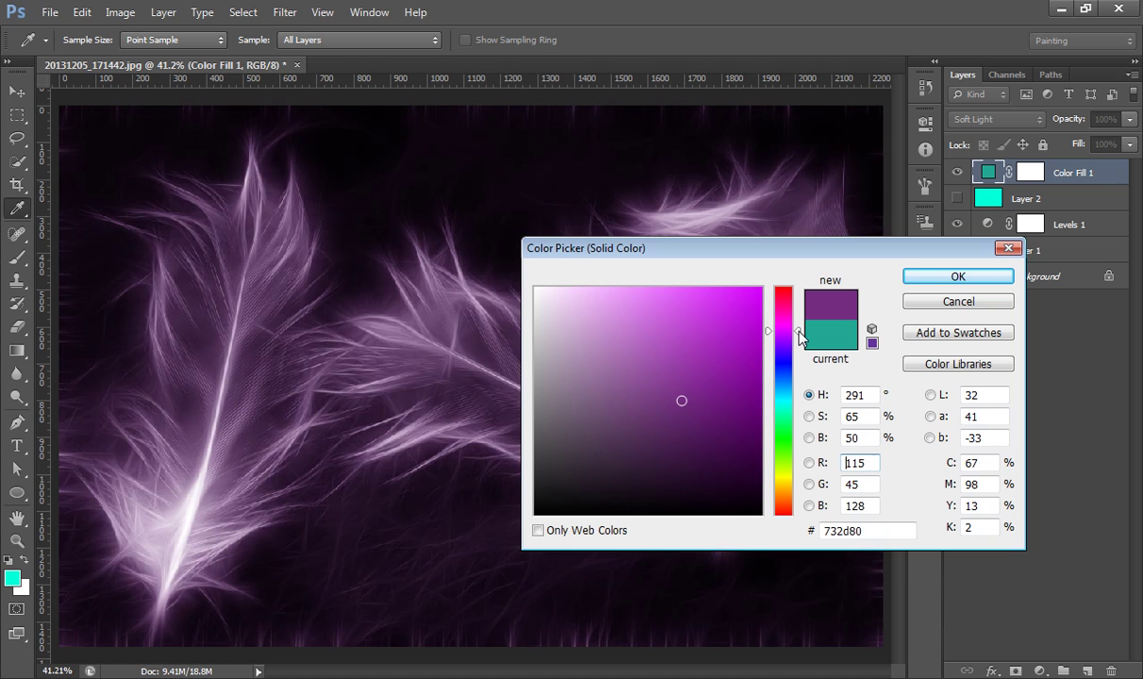
{"action": "left_click", "coordinate": [785, 406]}
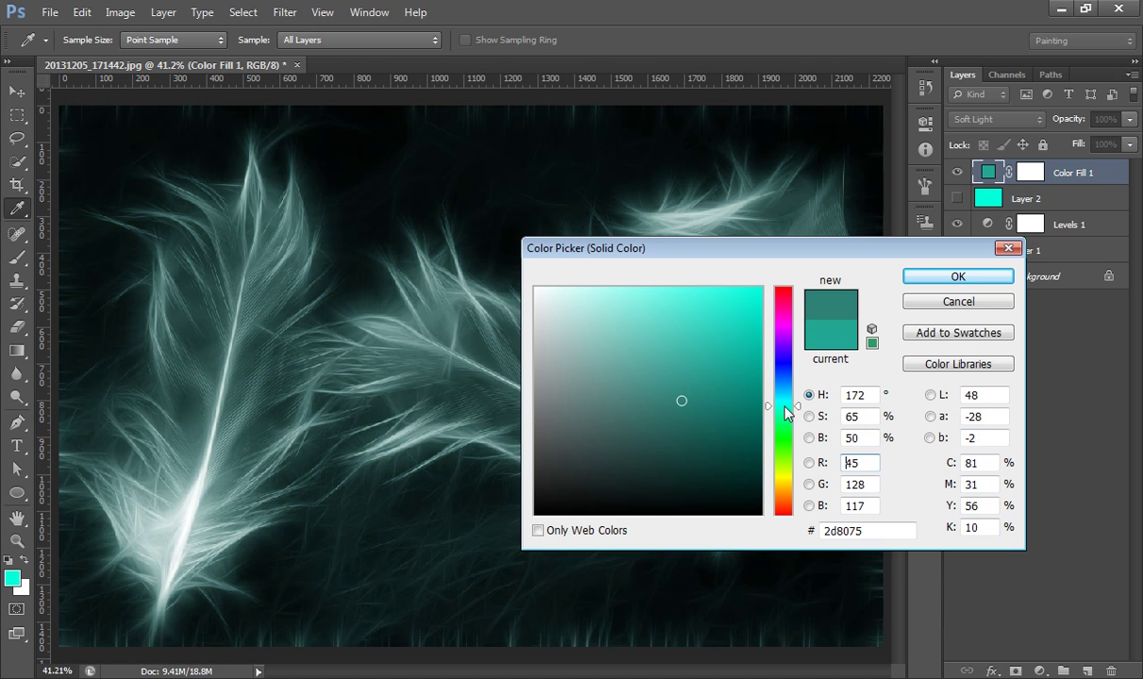
{"action": "mouse_move", "coordinate": [717, 382]}
{"action": "left_mouse_down"}
{"action": "mouse_move", "coordinate": [768, 391]}
{"action": "mouse_move", "coordinate": [765, 375]}
{"action": "mouse_move", "coordinate": [762, 413]}
{"action": "left_mouse_up"}
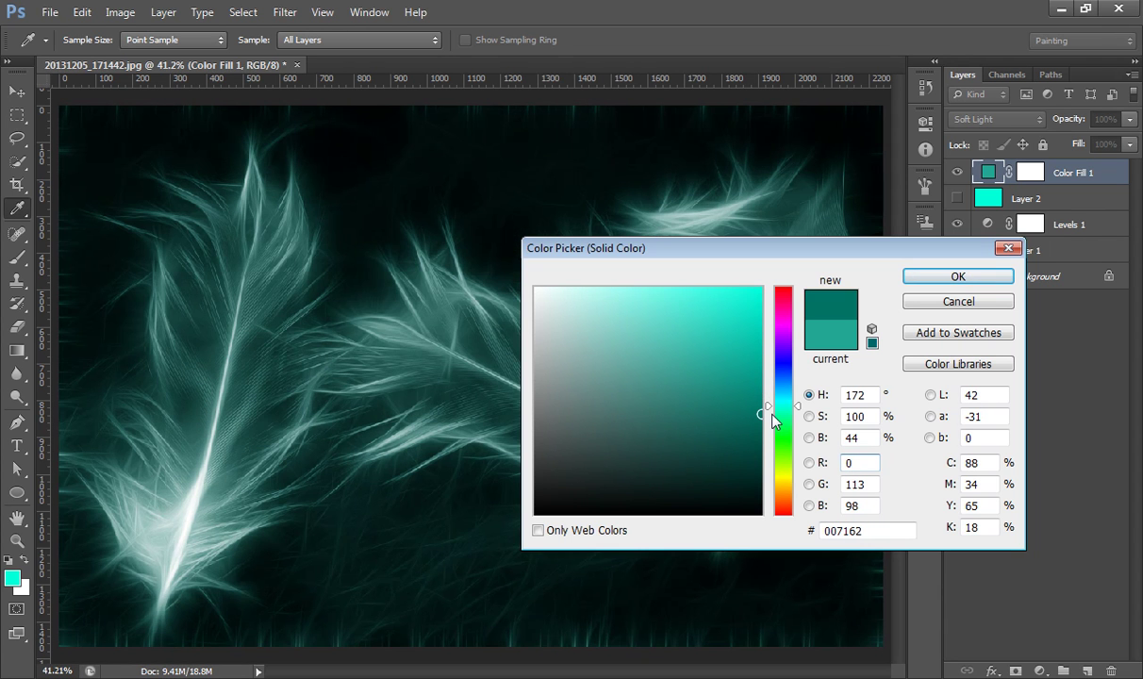
Confirm the deep teal fill, delete hidden Layer 2, and compare the effect layers off and on.
{"action": "left_click", "coordinate": [931, 278]}
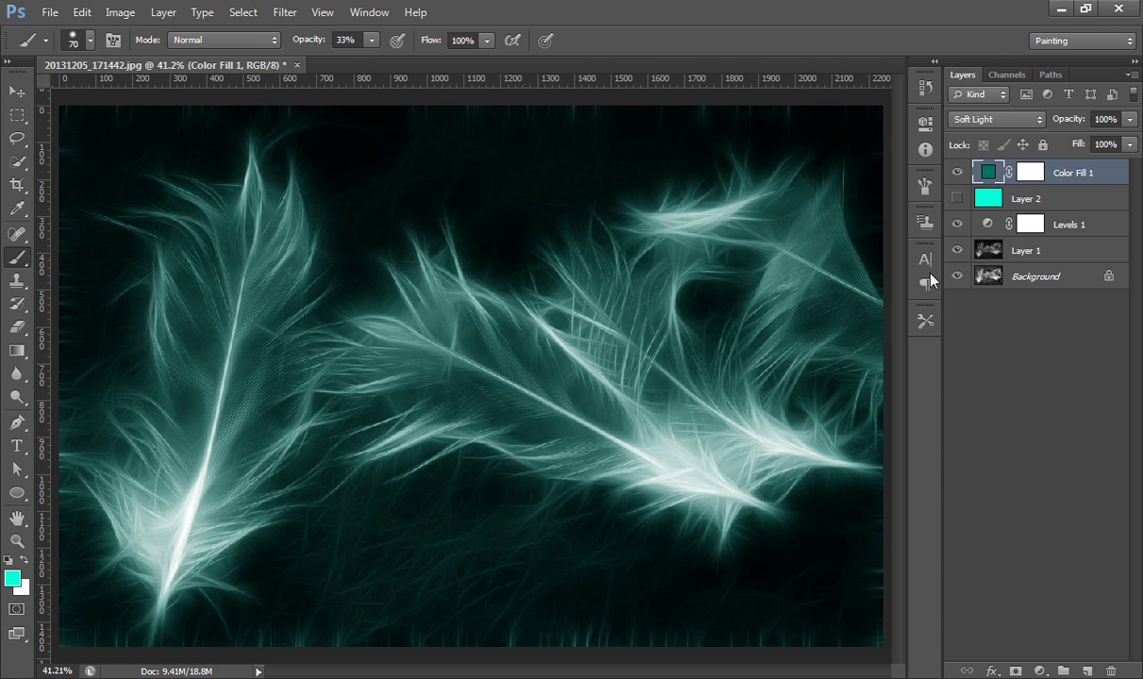
{"action": "left_click", "coordinate": [1018, 198]}
{"action": "key", "text": "Delete"}
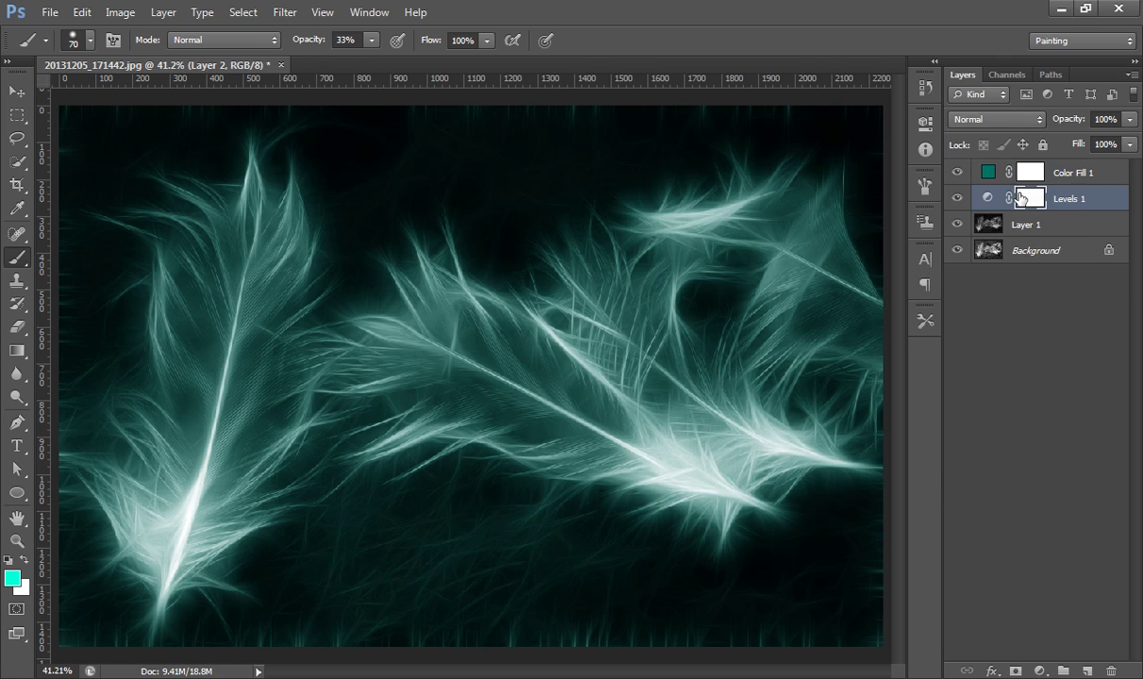
{"action": "left_click_drag", "start_coordinate": [958, 227], "coordinate": [958, 175]}
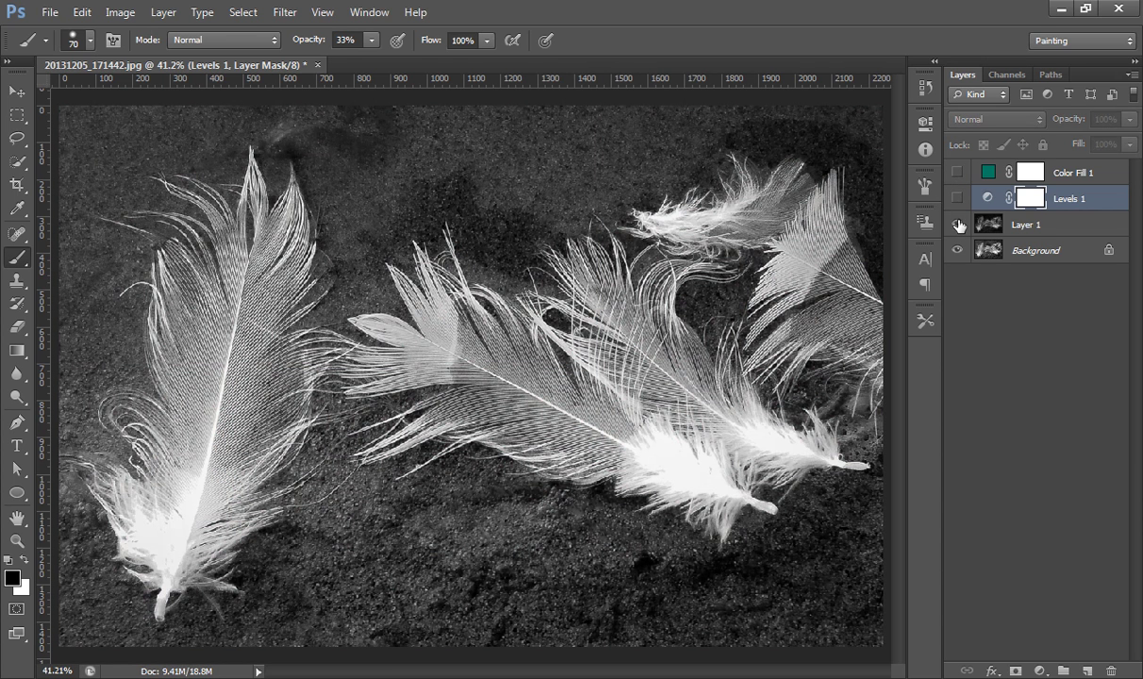
{"action": "left_click_drag", "start_coordinate": [958, 226], "coordinate": [962, 170]}
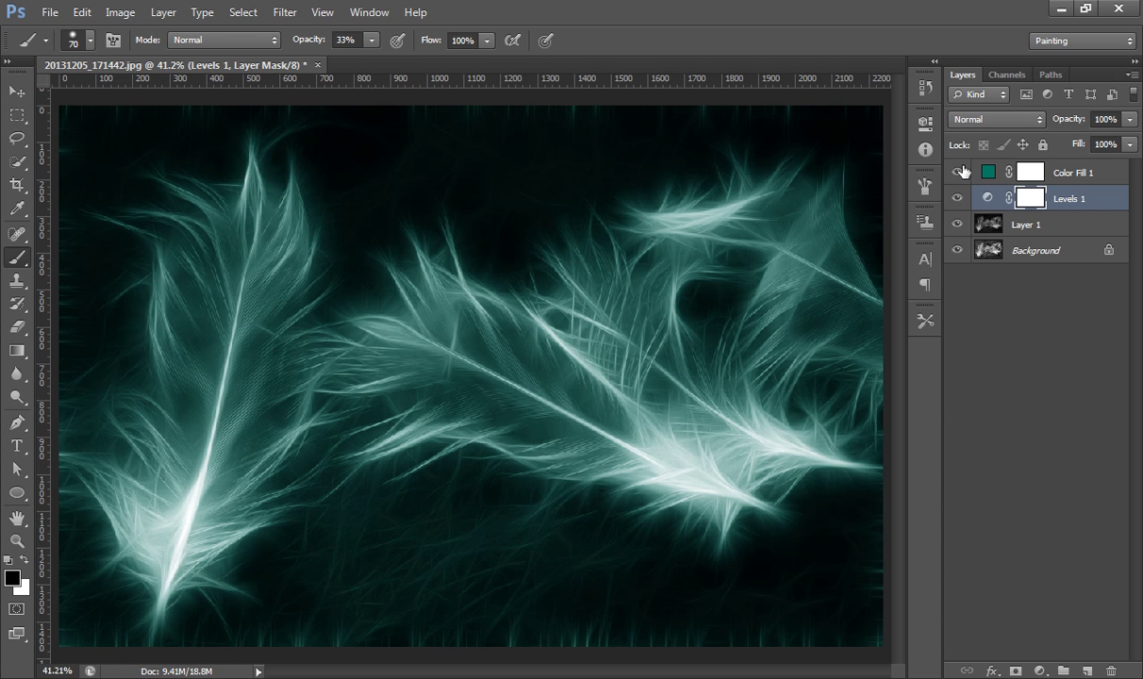